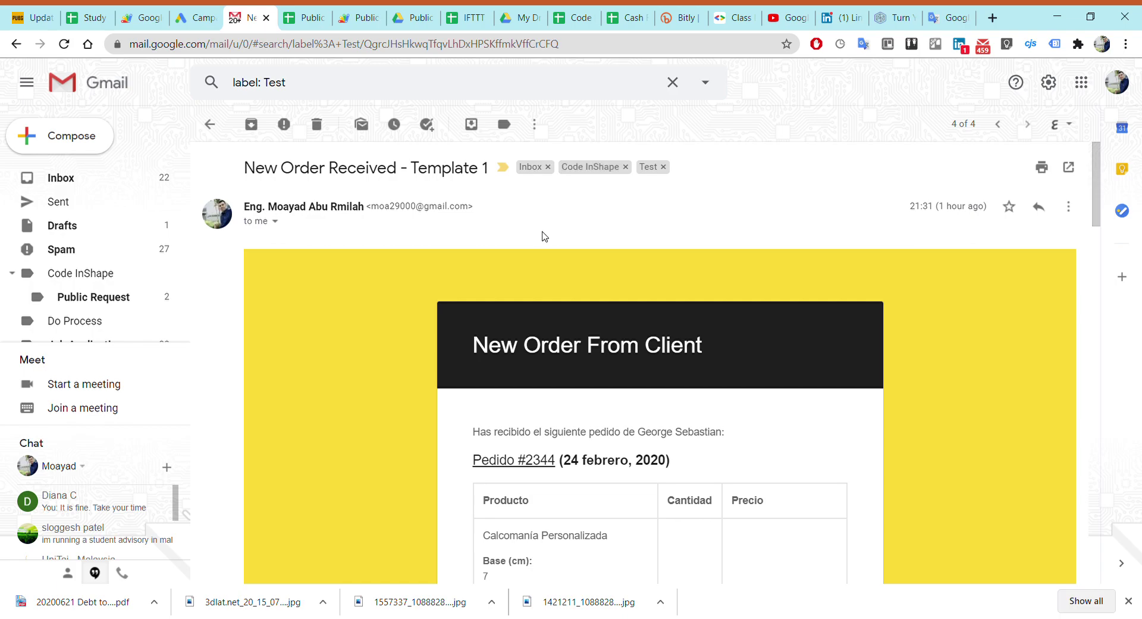
scroll(544, 235, down, 1)
scroll(543, 236, down, 1)
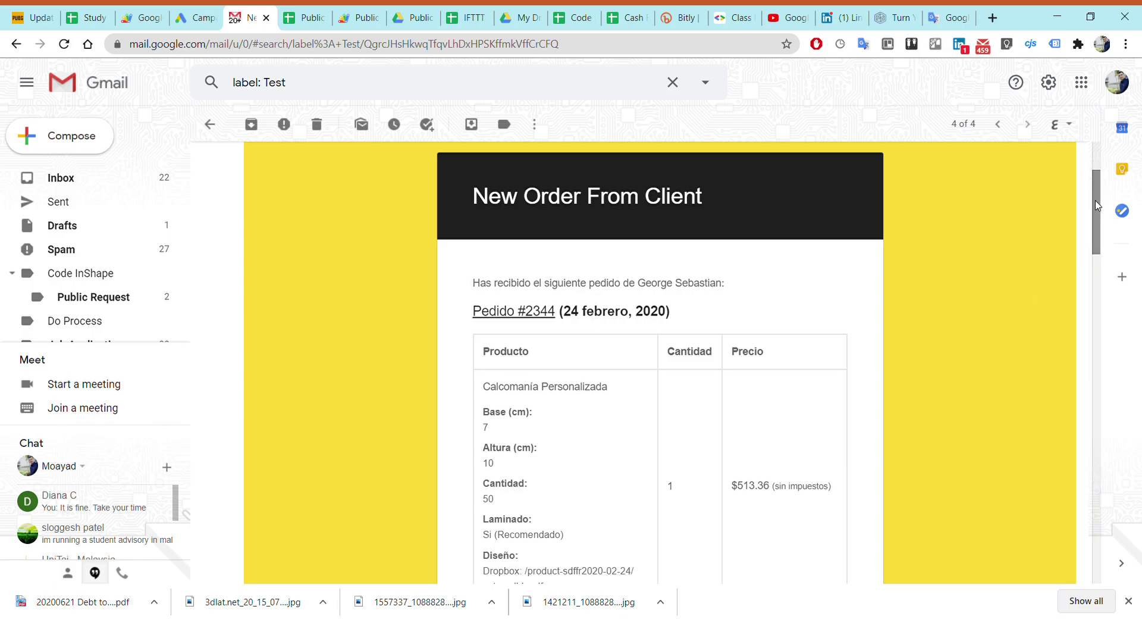
mouse_move(1096, 207)
mouse_down()
mouse_move(1094, 353)
mouse_move(1080, 216)
mouse_move(1092, 209)
mouse_move(1093, 224)
mouse_up()
drag(614, 297, 492, 307)
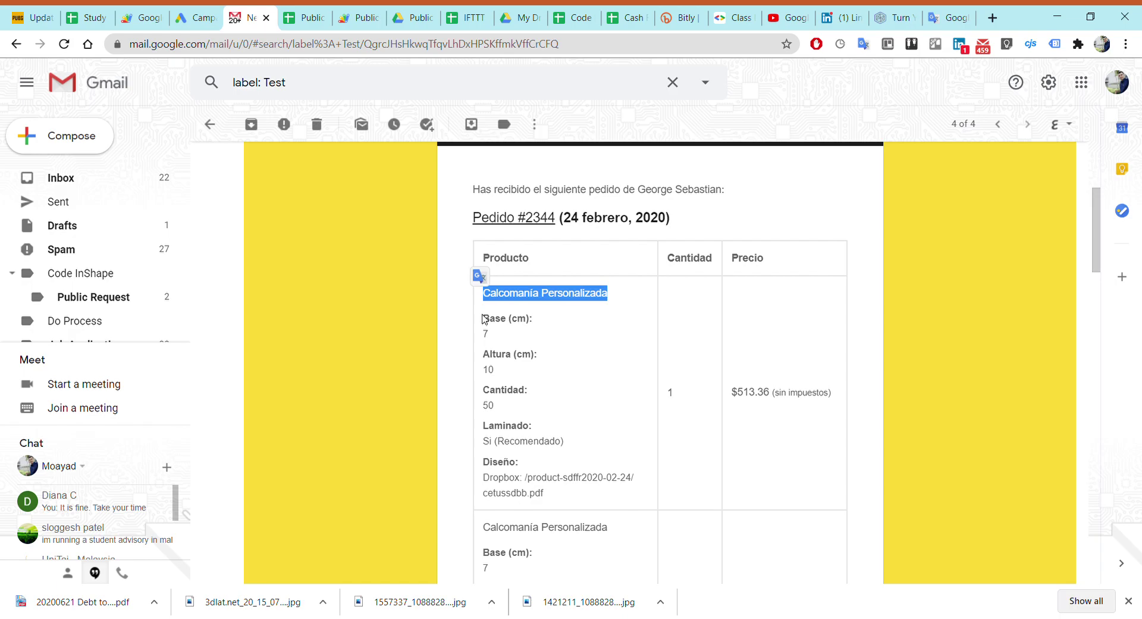
drag(484, 318, 533, 369)
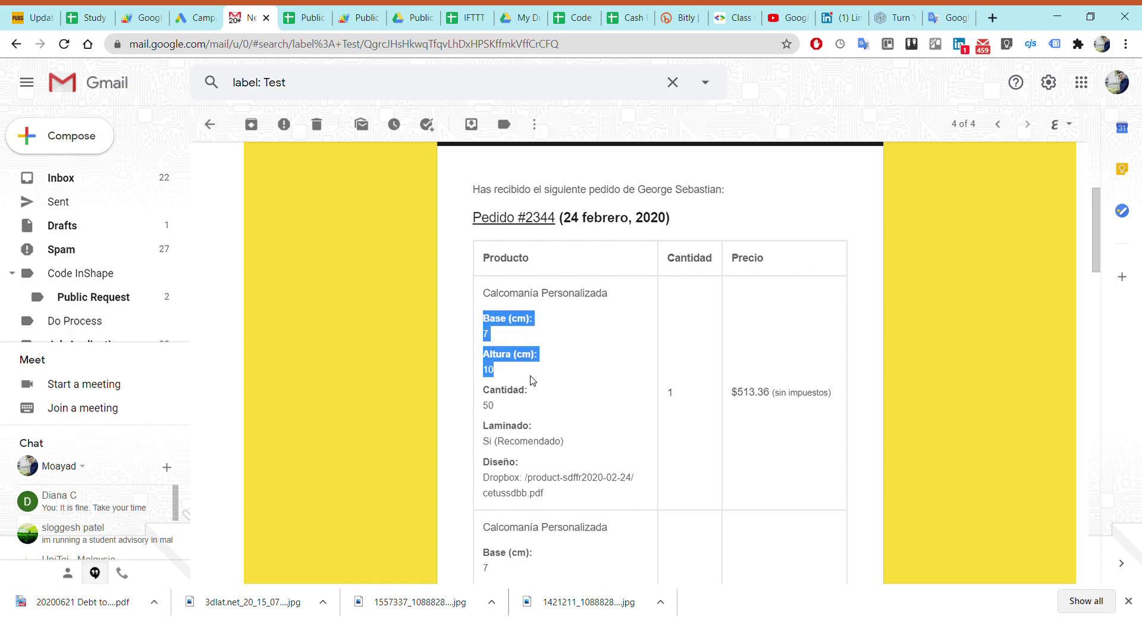
drag(498, 405, 494, 392)
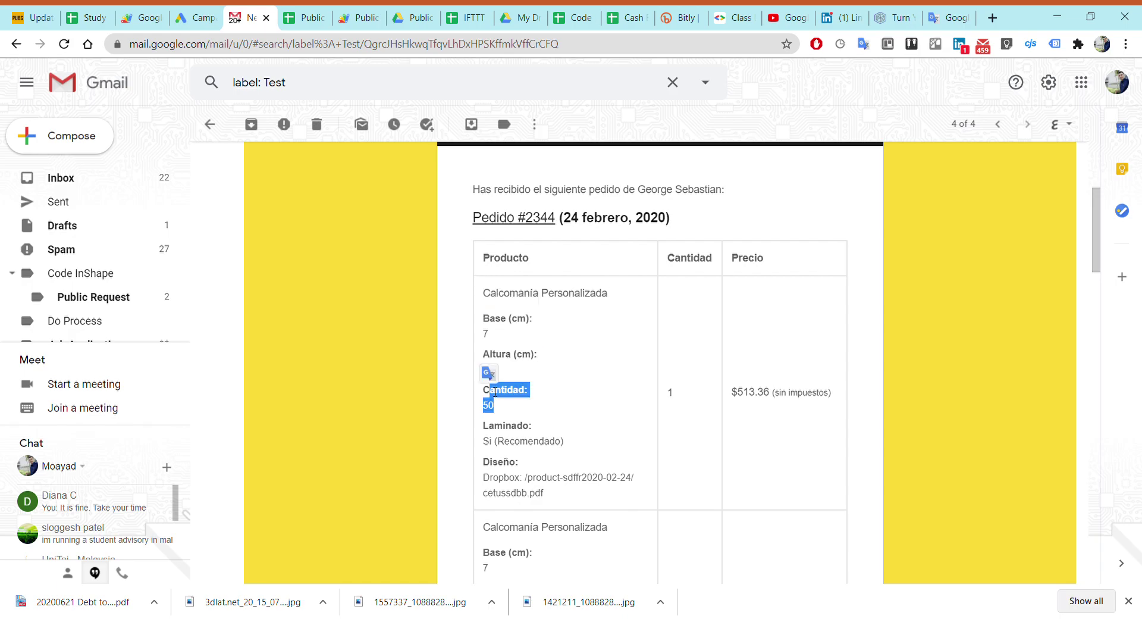
scroll(504, 471, down, 1)
click(520, 372)
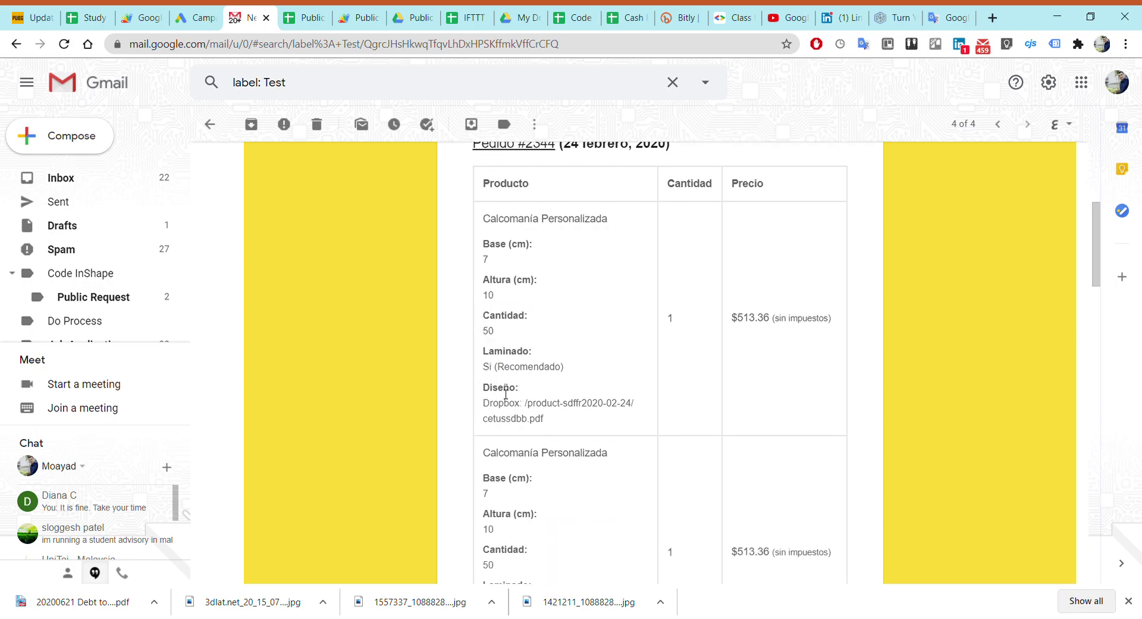
drag(506, 394, 526, 392)
click(535, 412)
drag(827, 325, 747, 325)
scroll(694, 351, down, 3)
scroll(663, 334, down, 2)
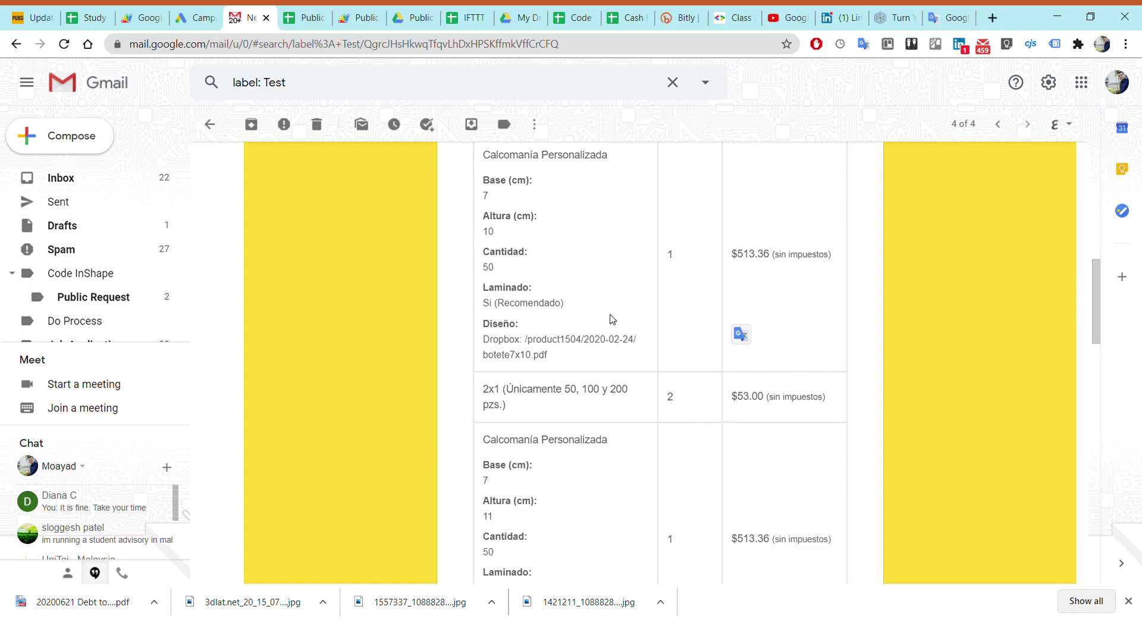
scroll(580, 316, down, 1)
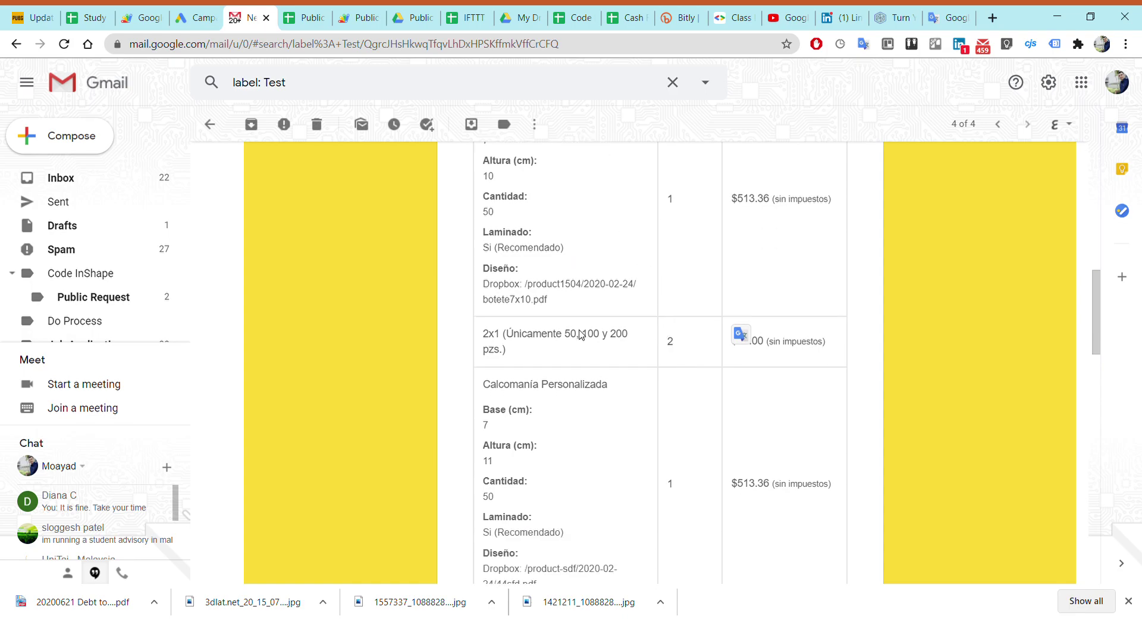
scroll(581, 334, down, 1)
scroll(619, 250, down, 2)
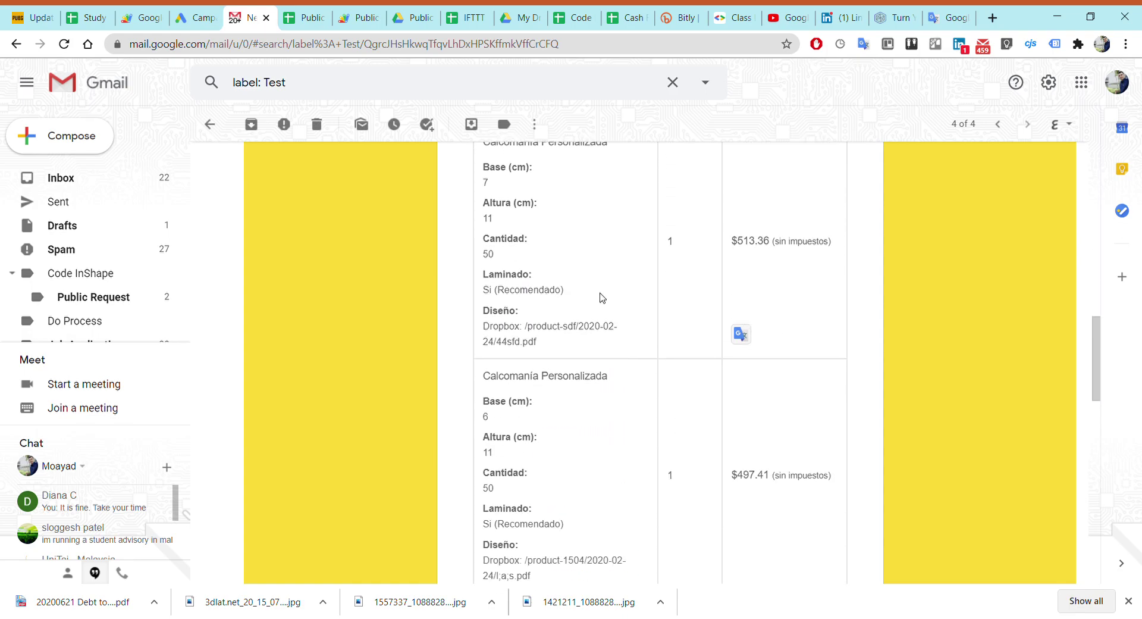
scroll(600, 300, down, 2)
scroll(593, 328, down, 2)
scroll(606, 360, down, 2)
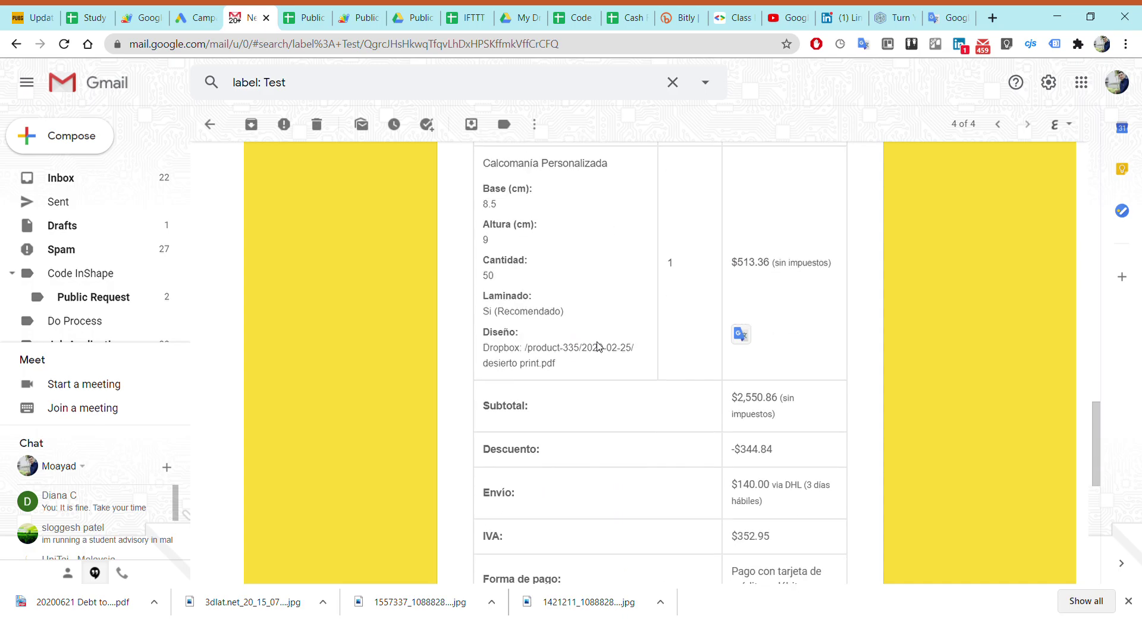
scroll(599, 346, down, 2)
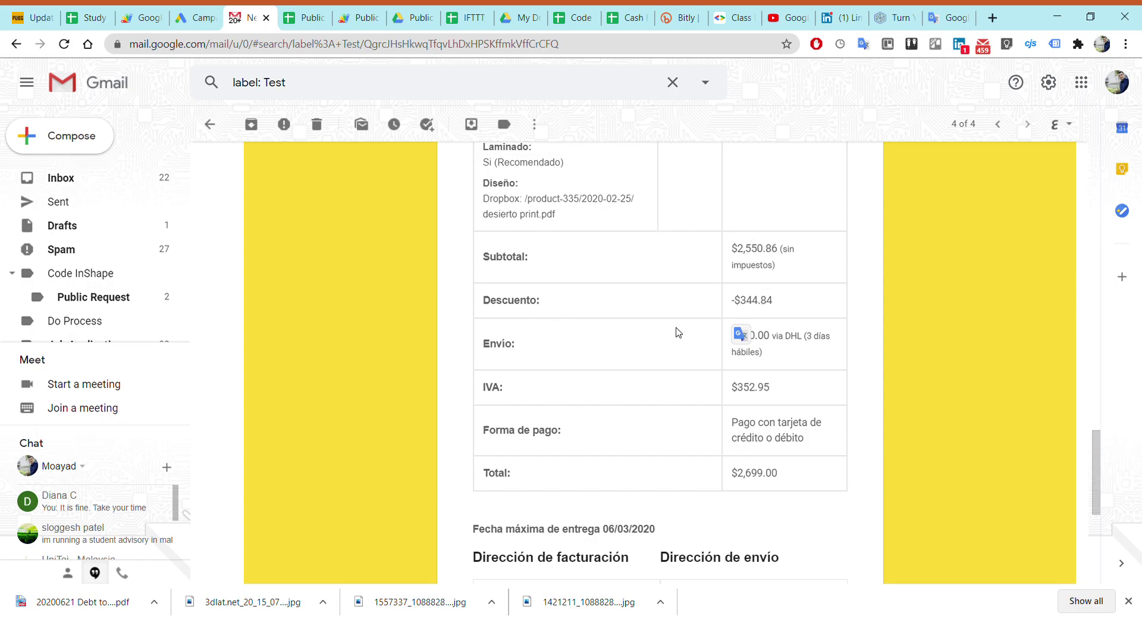
scroll(676, 331, down, 2)
scroll(676, 331, down, 2)
scroll(681, 332, down, 1)
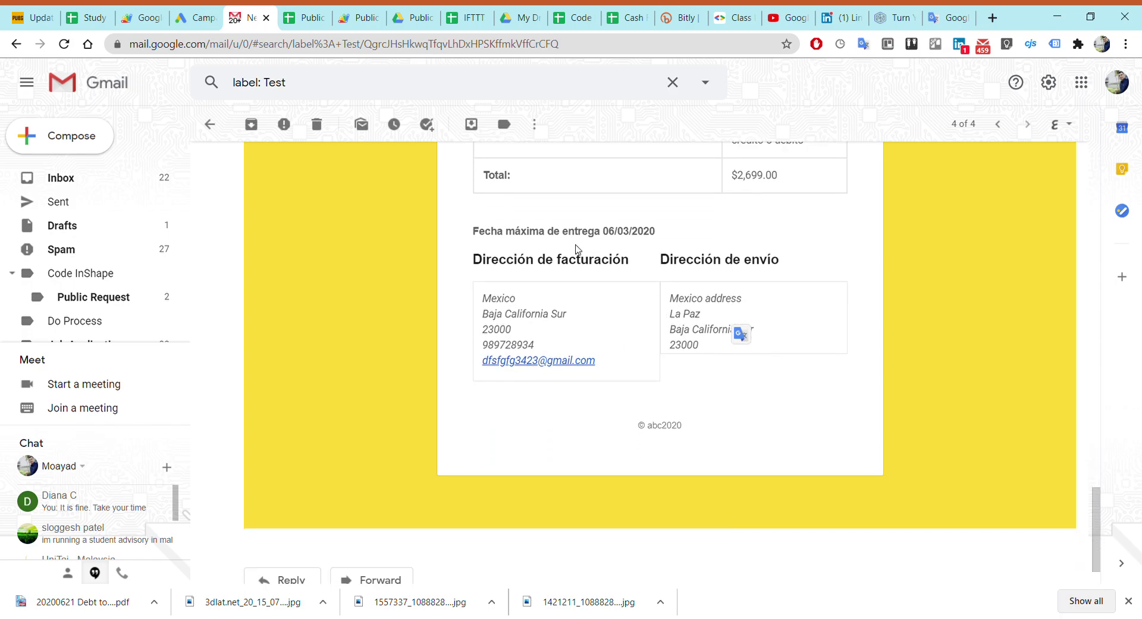
mouse_move(1096, 506)
mouse_down()
mouse_move(1082, 150)
mouse_move(1073, 475)
mouse_up()
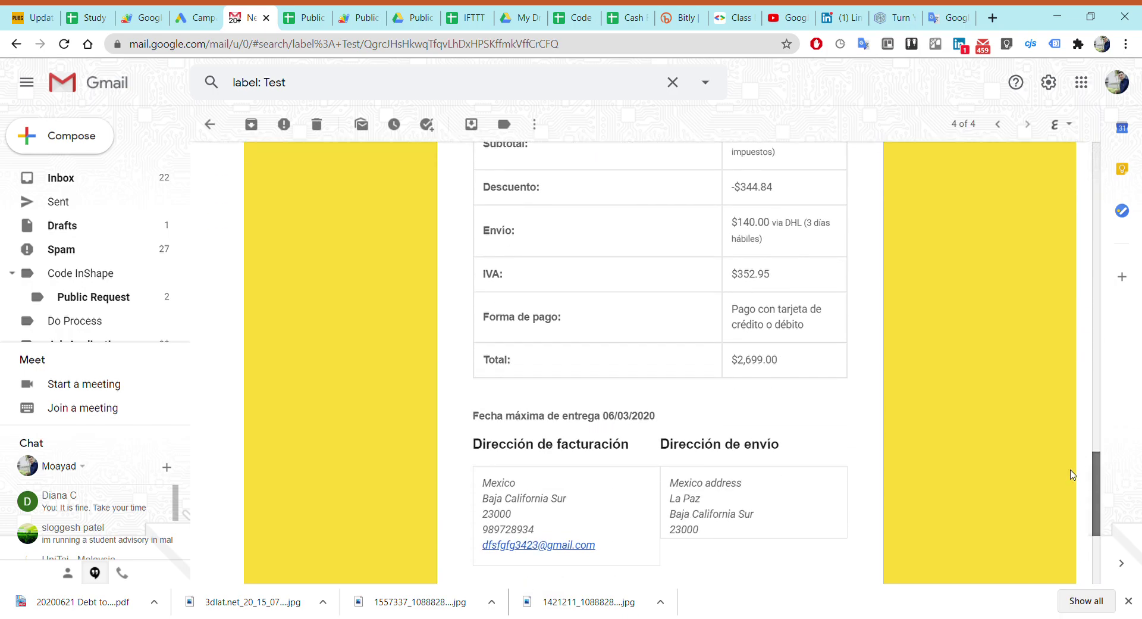
drag(657, 398, 609, 400)
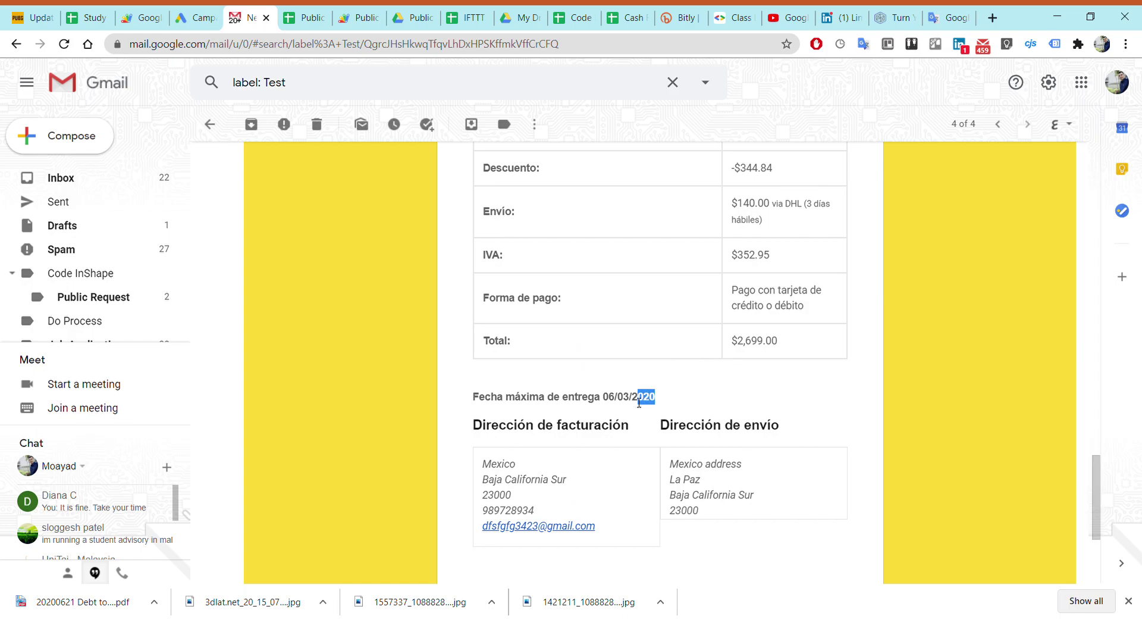
click(676, 407)
drag(1096, 494, 1034, 156)
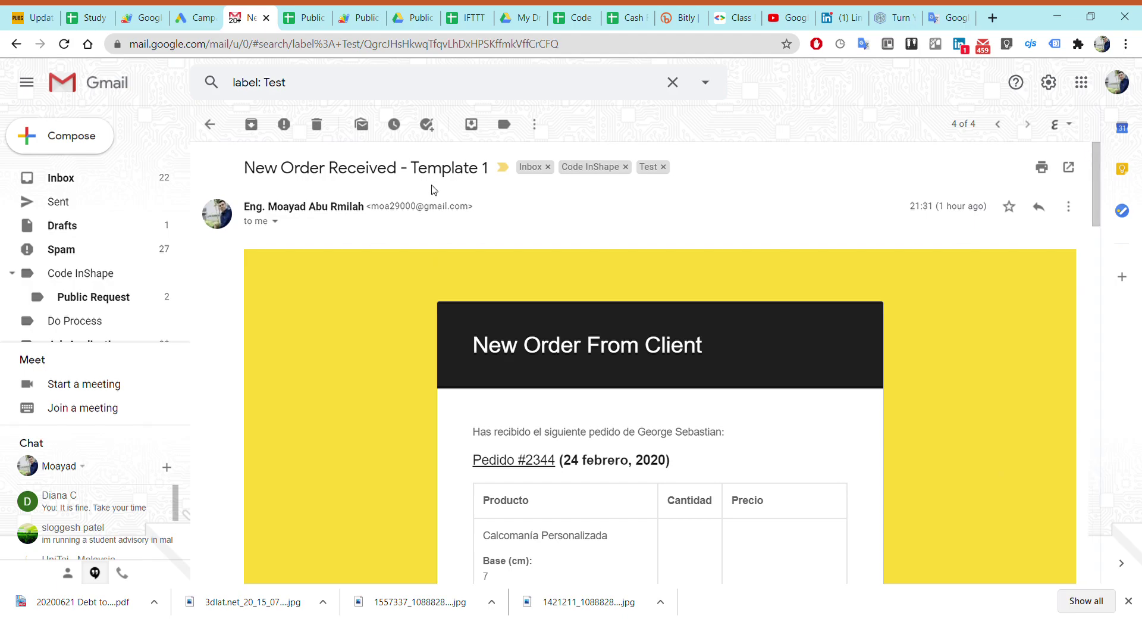
Review the Template 2 order email, checking its laminate and design details
click(211, 126)
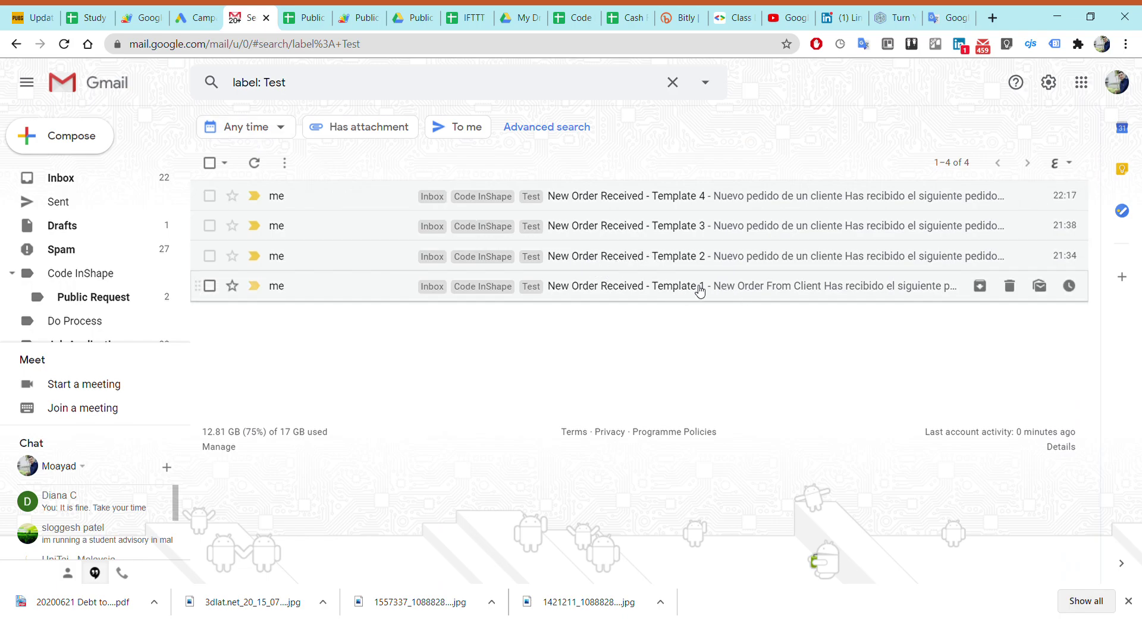
click(685, 255)
scroll(596, 267, down, 2)
scroll(596, 267, down, 1)
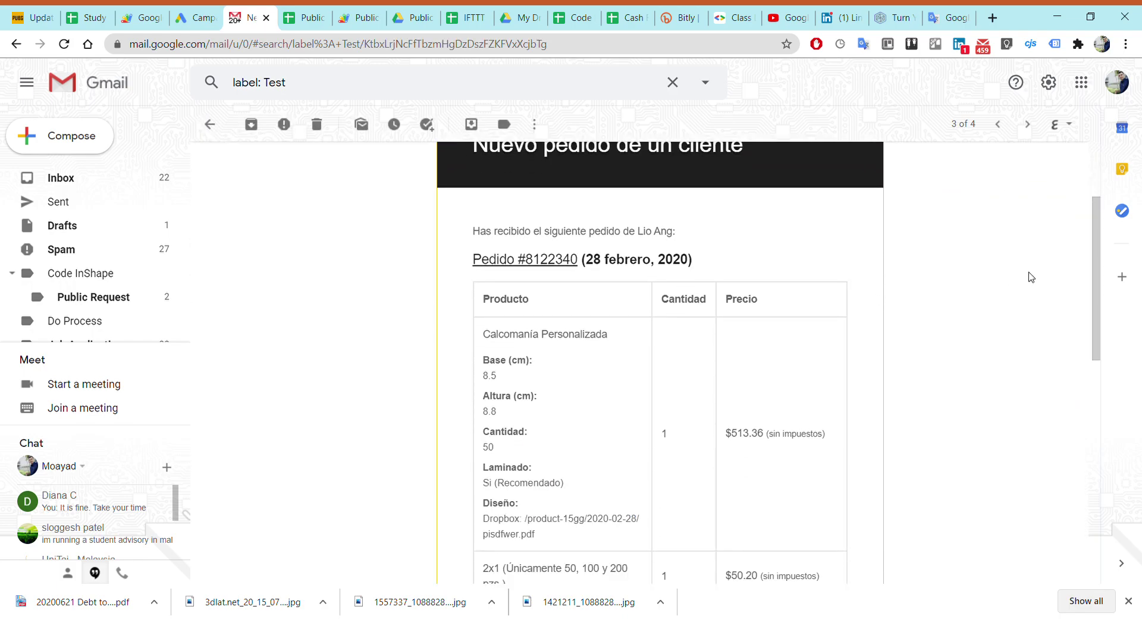
mouse_move(1096, 241)
mouse_down()
mouse_move(1084, 381)
mouse_move(1089, 260)
mouse_up()
drag(546, 401, 557, 480)
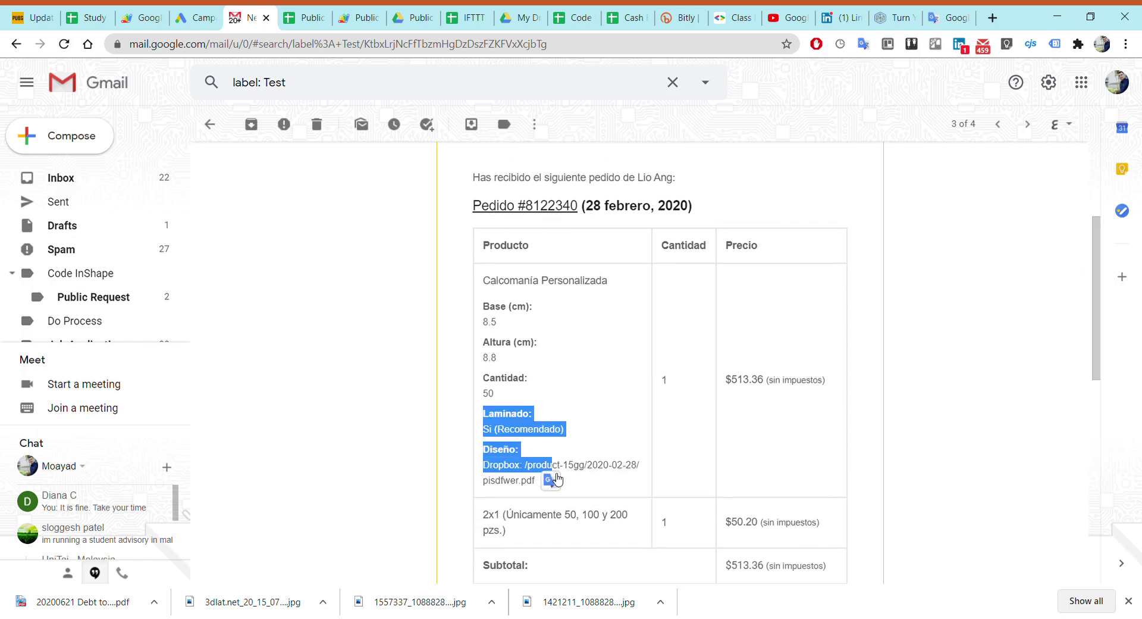
click(550, 479)
click(301, 231)
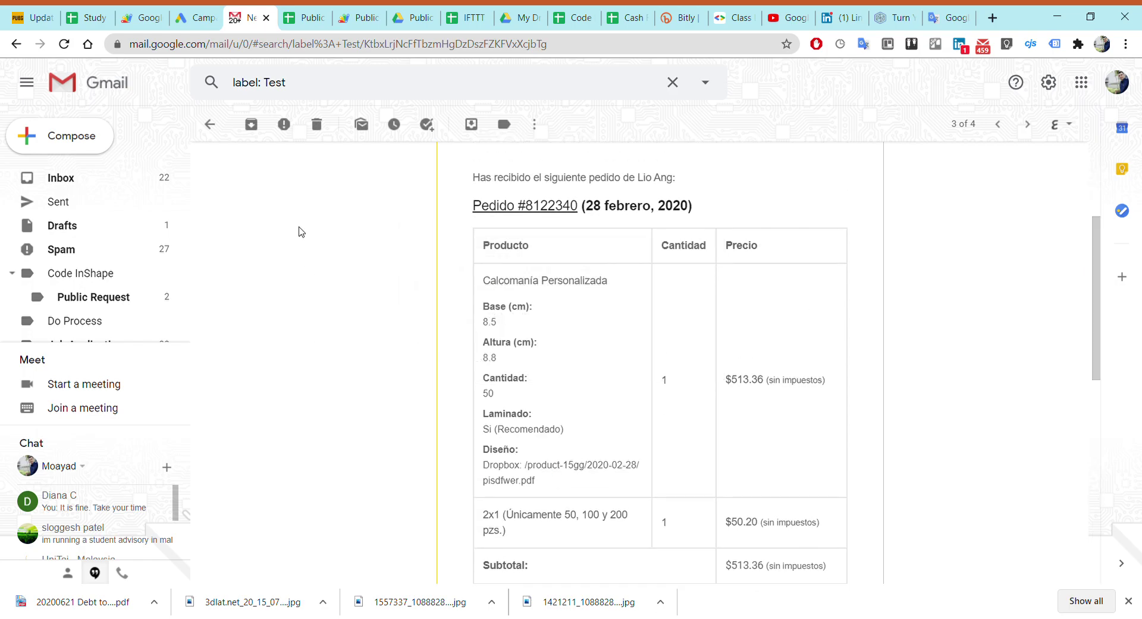
Review the Template 3 order email's laminate details, then open the Template 4 order
click(213, 132)
click(629, 225)
scroll(505, 333, down, 5)
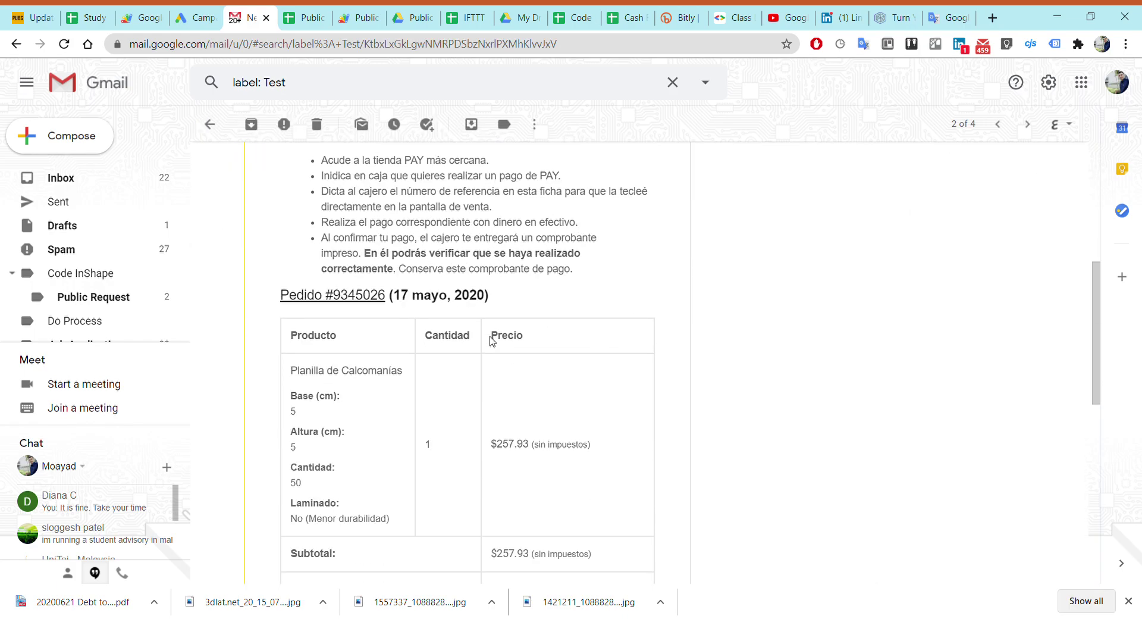
scroll(470, 348, down, 1)
drag(384, 454, 364, 392)
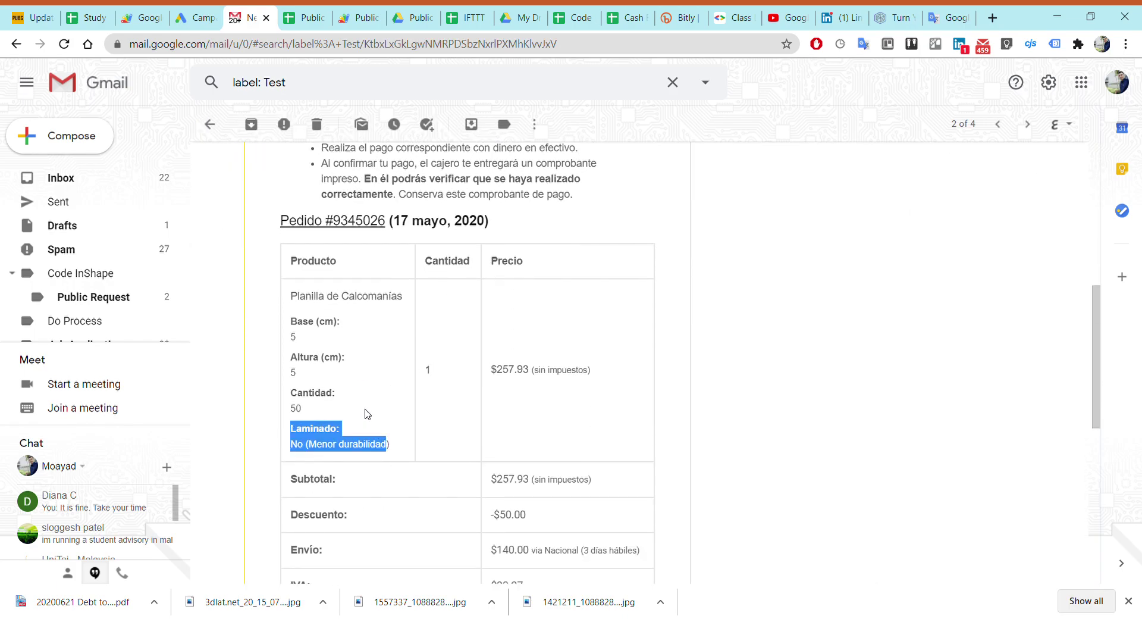
scroll(364, 391, down, 3)
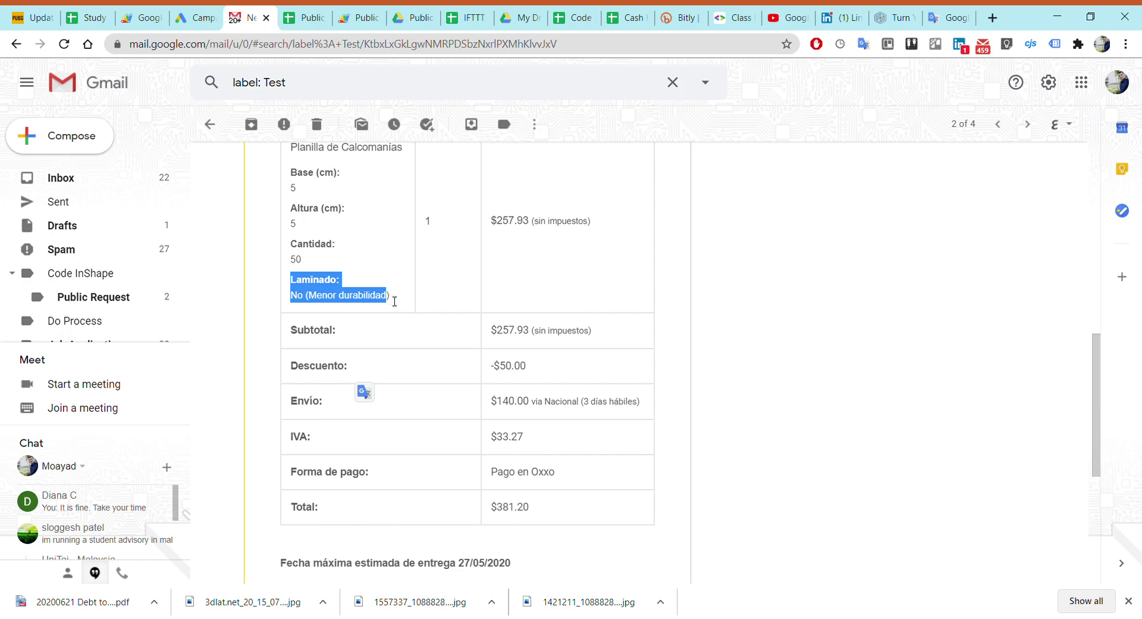
click(394, 301)
scroll(395, 301, down, 1)
scroll(392, 267, up, 1)
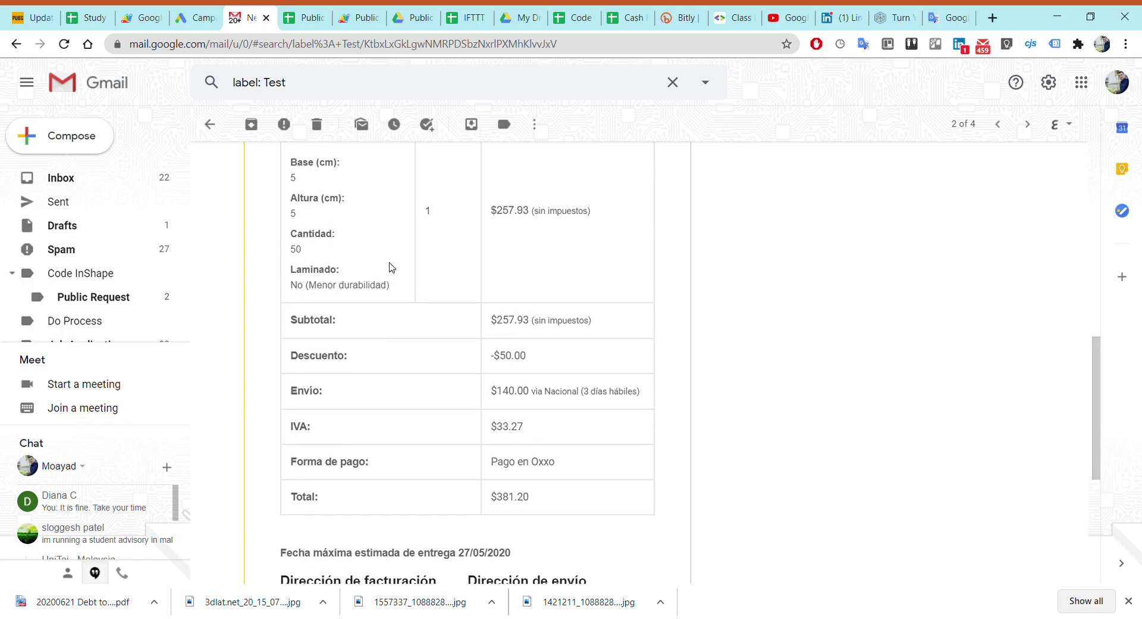
scroll(357, 262, down, 3)
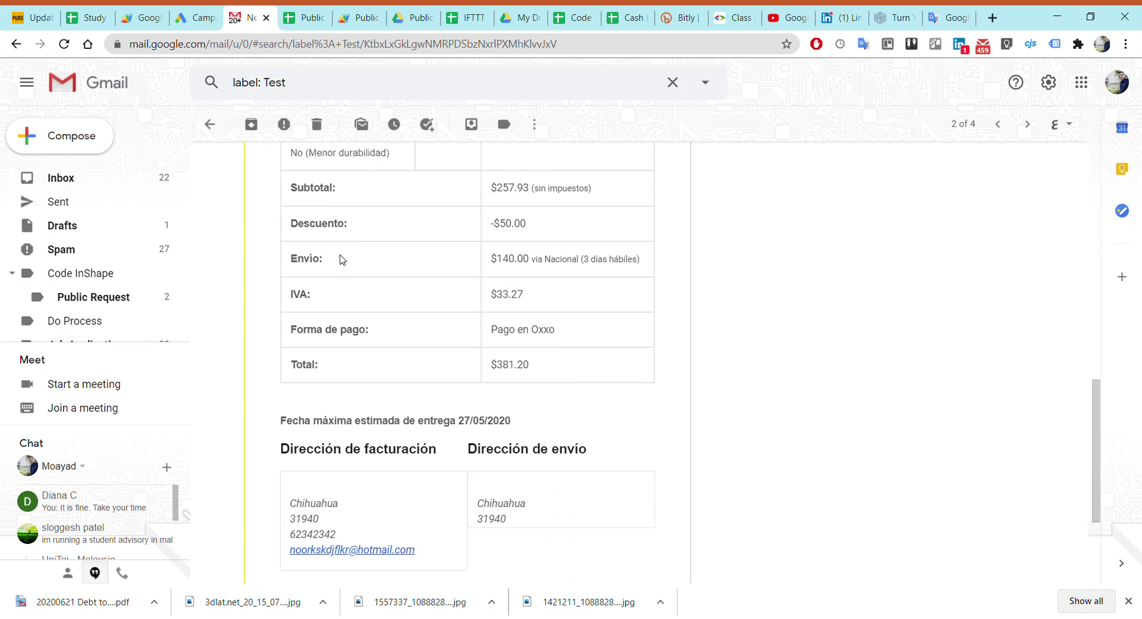
click(209, 123)
click(619, 197)
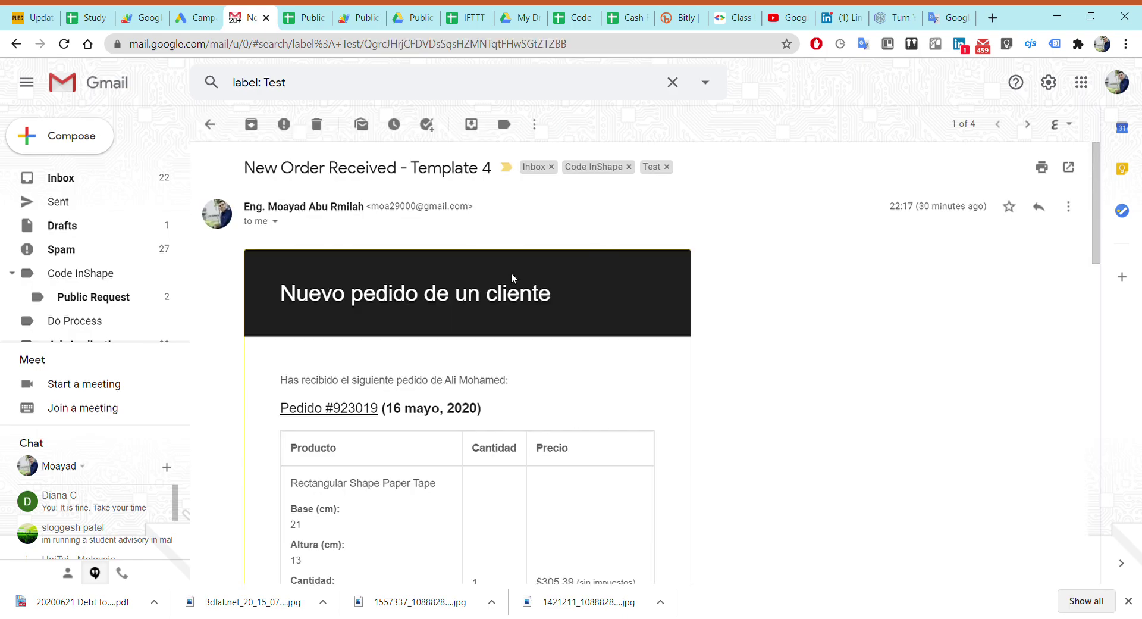
Select all four Test order emails and apply the Do Process label
click(210, 123)
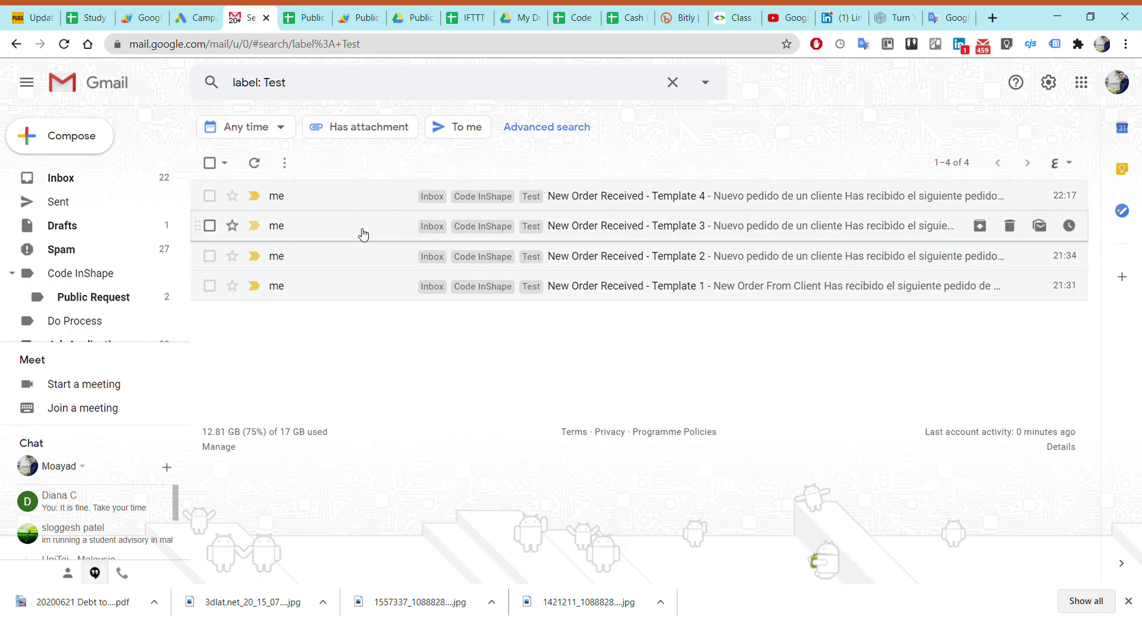
click(211, 164)
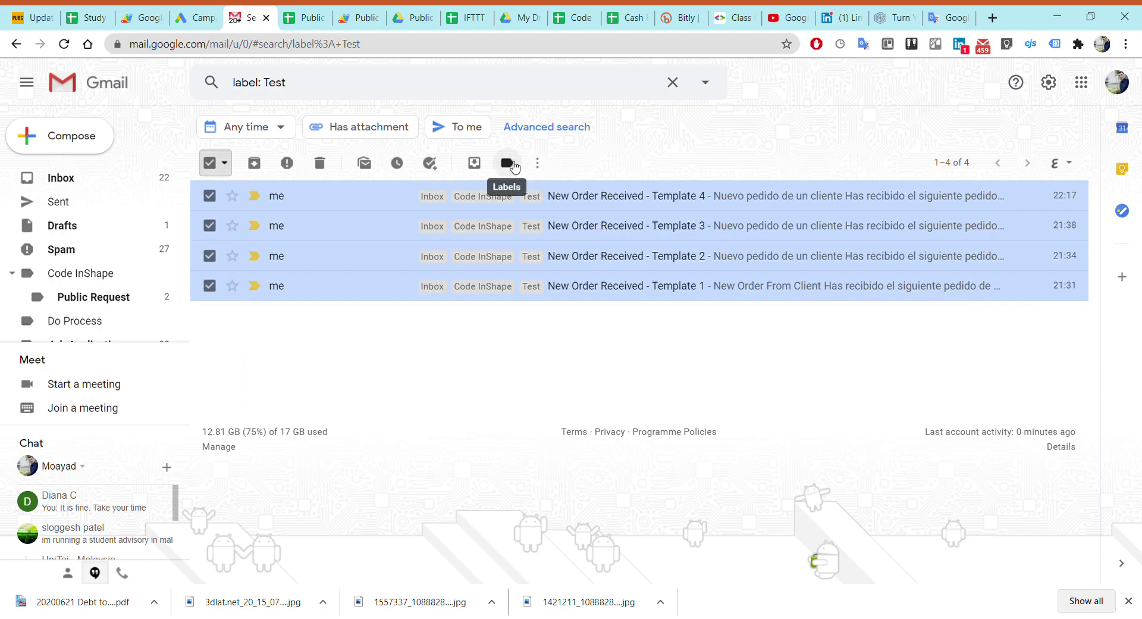
click(513, 172)
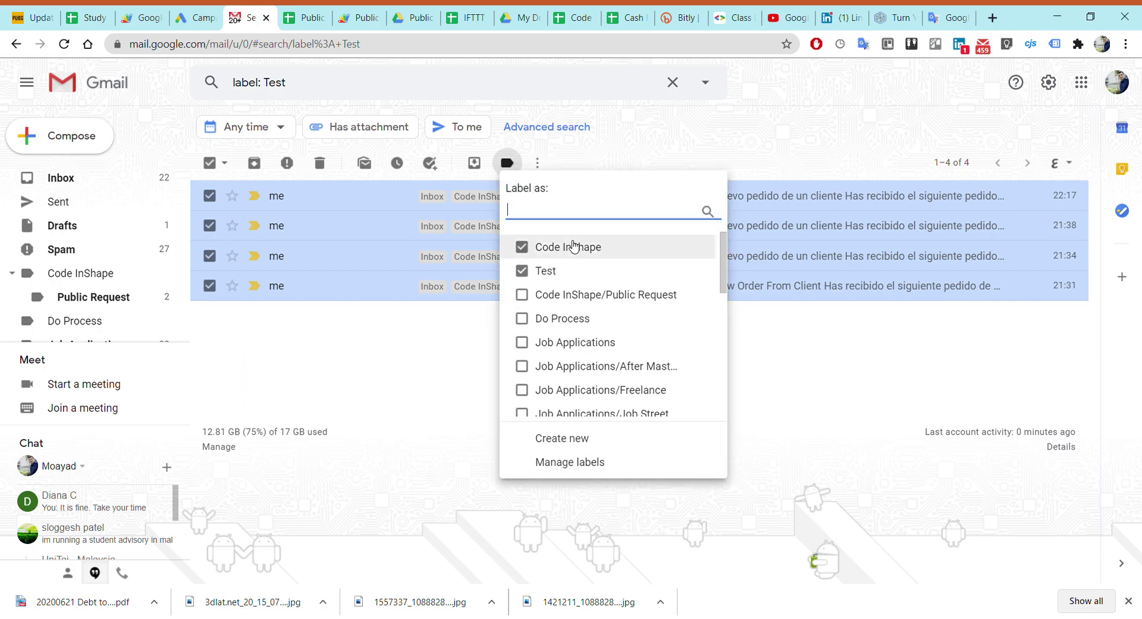
click(555, 318)
Mark the four labelled emails as unread and clear the selection
click(538, 166)
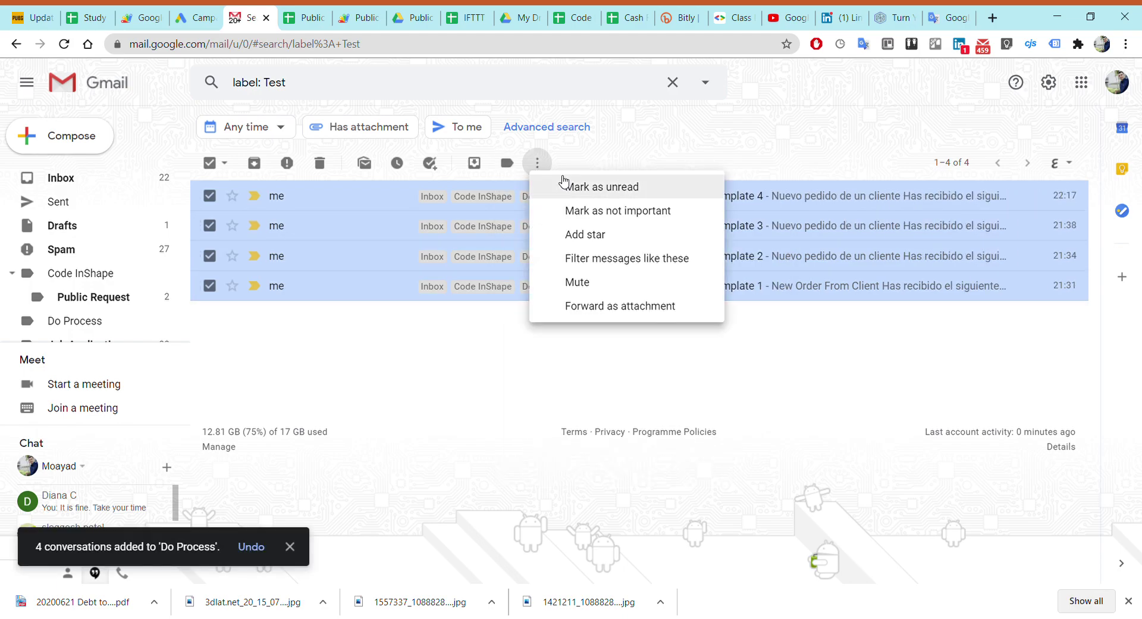
click(571, 187)
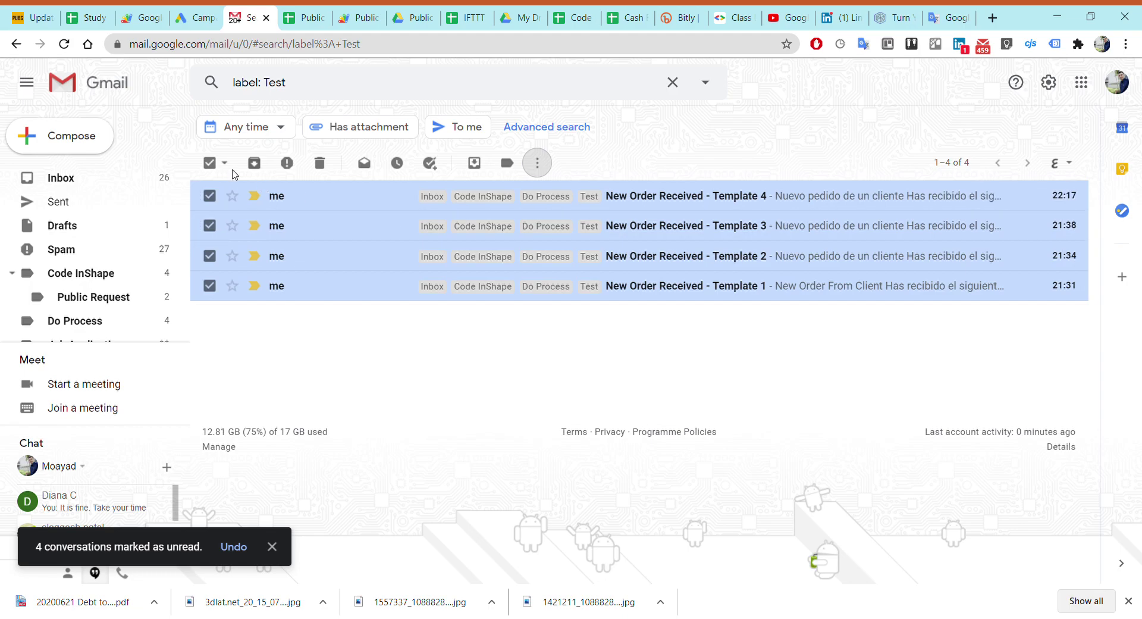
click(210, 162)
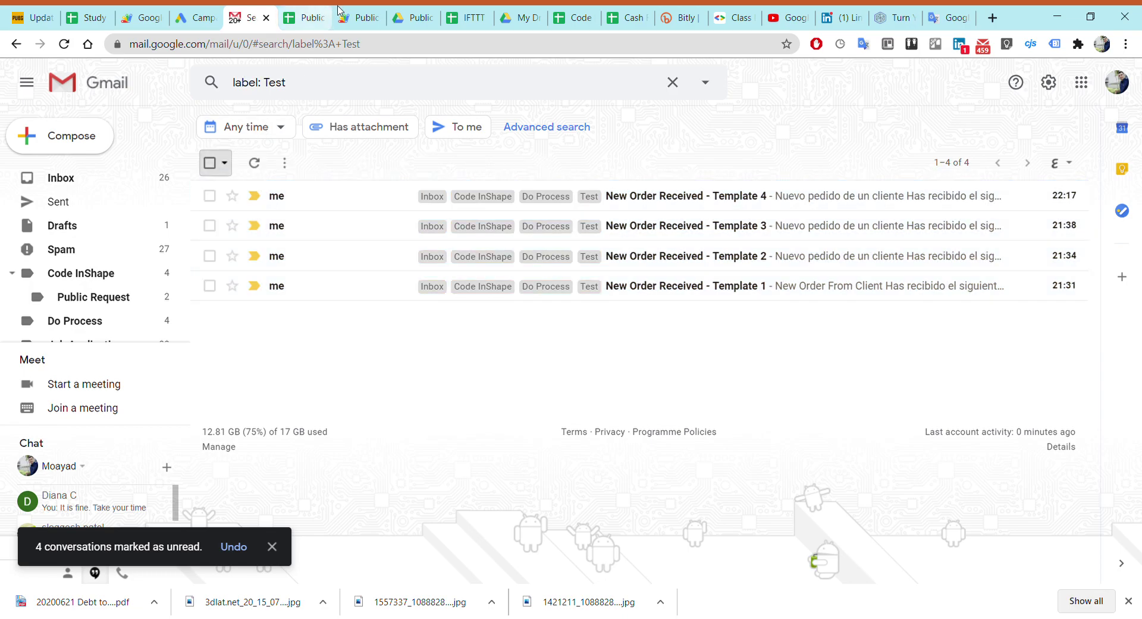
In the Public Request sheet, run Gmail Manager > Get Emails by Label
click(306, 18)
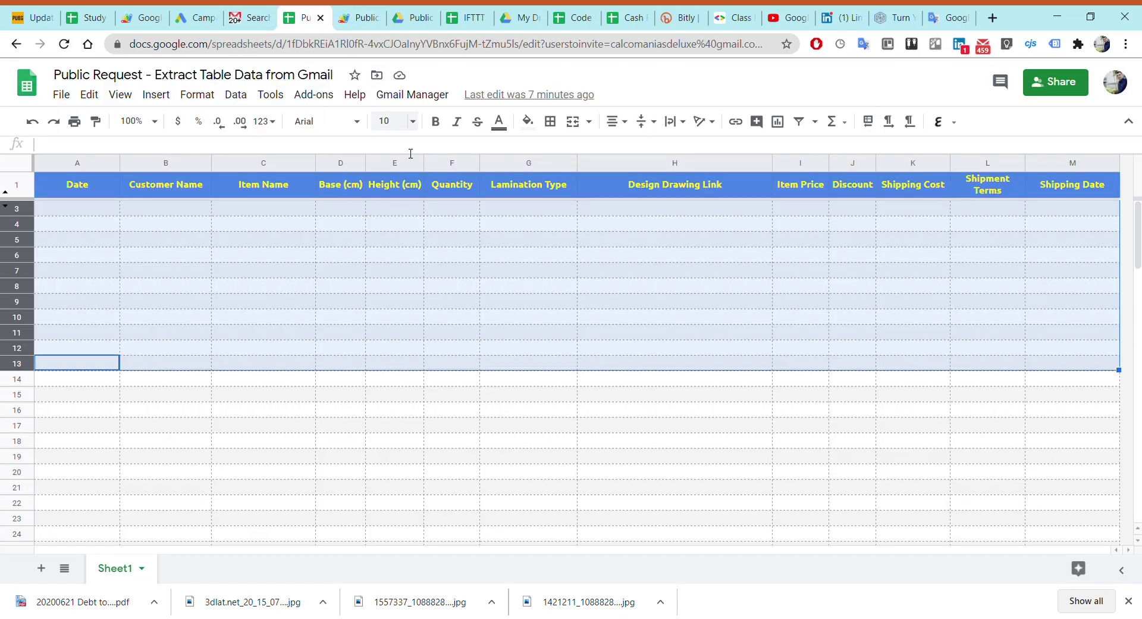
click(452, 226)
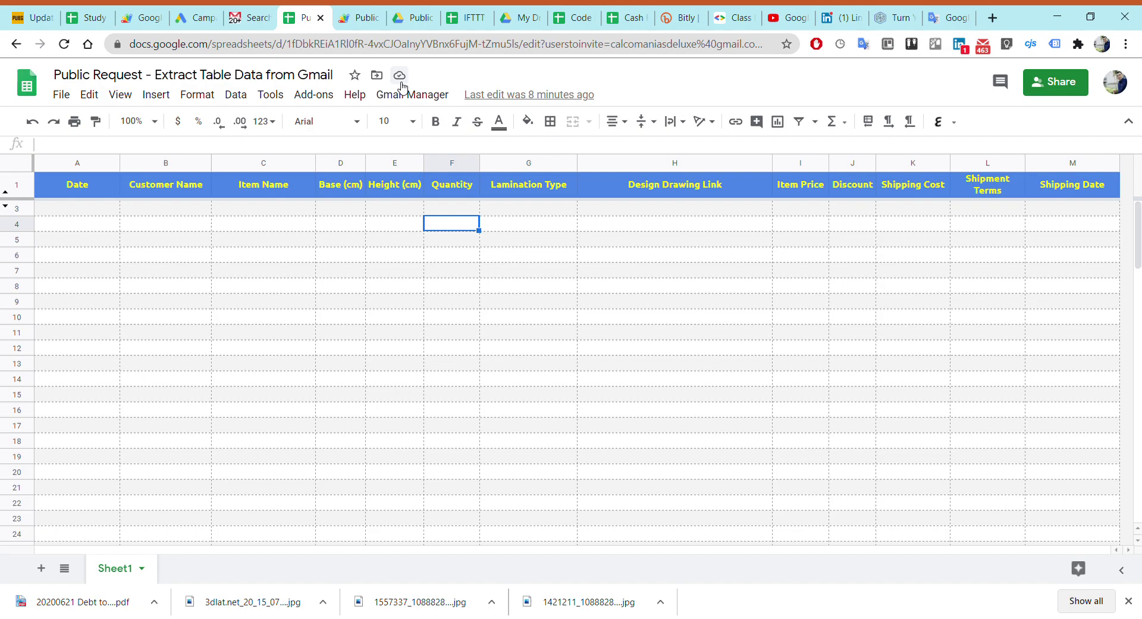
click(411, 94)
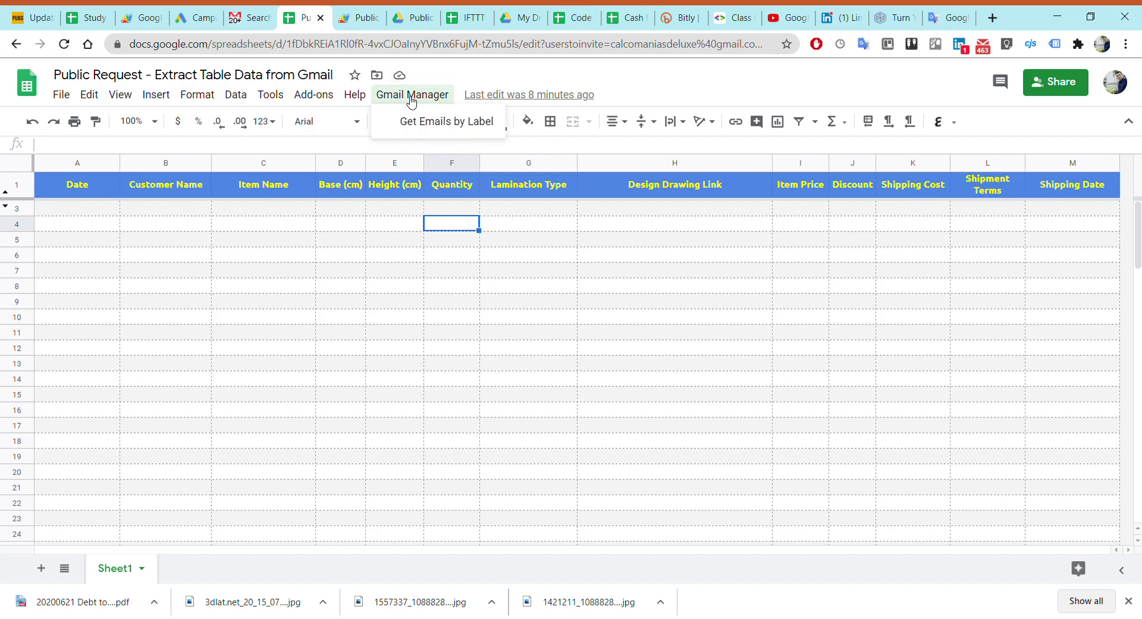
click(464, 123)
text(do process)
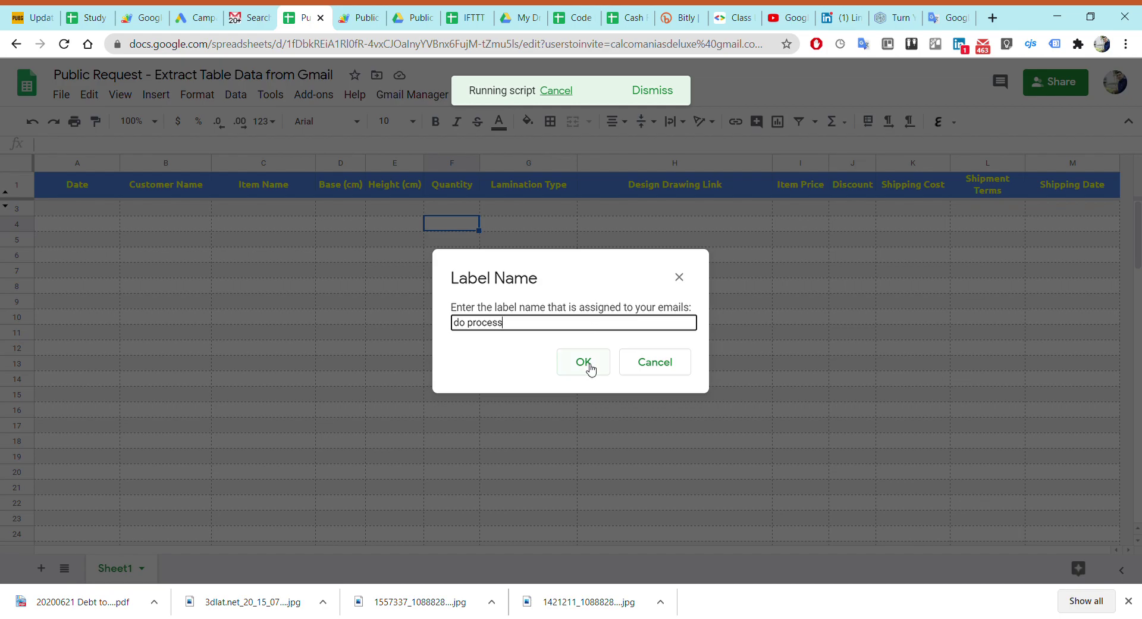
Confirm the 'do process' label so the import fills rows 3–13, glancing at Apps Script
click(585, 364)
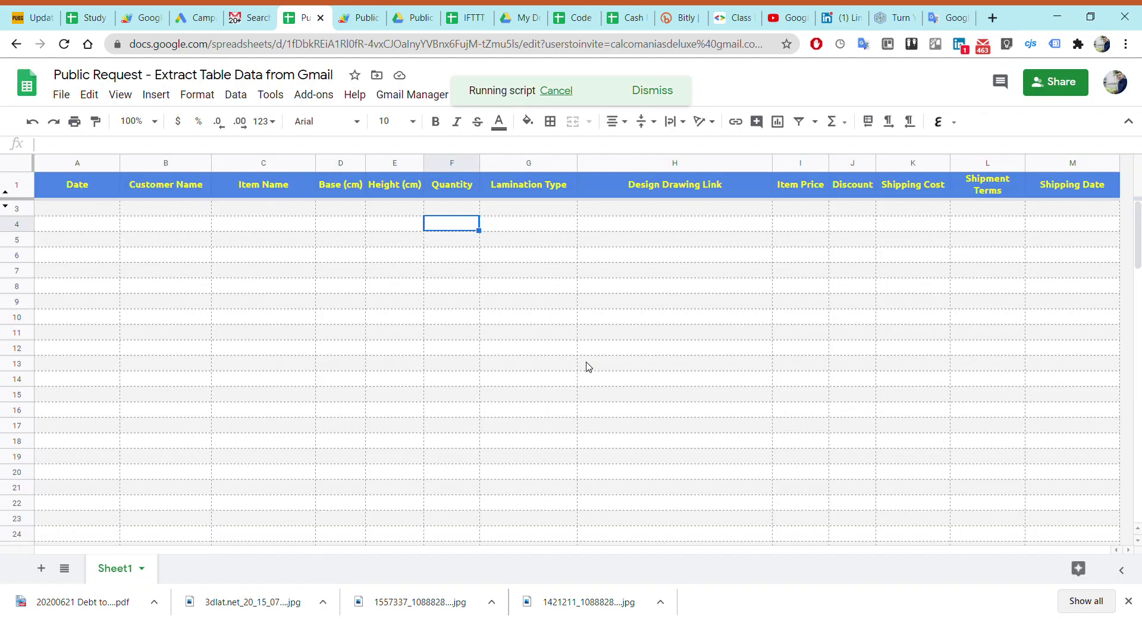
click(435, 270)
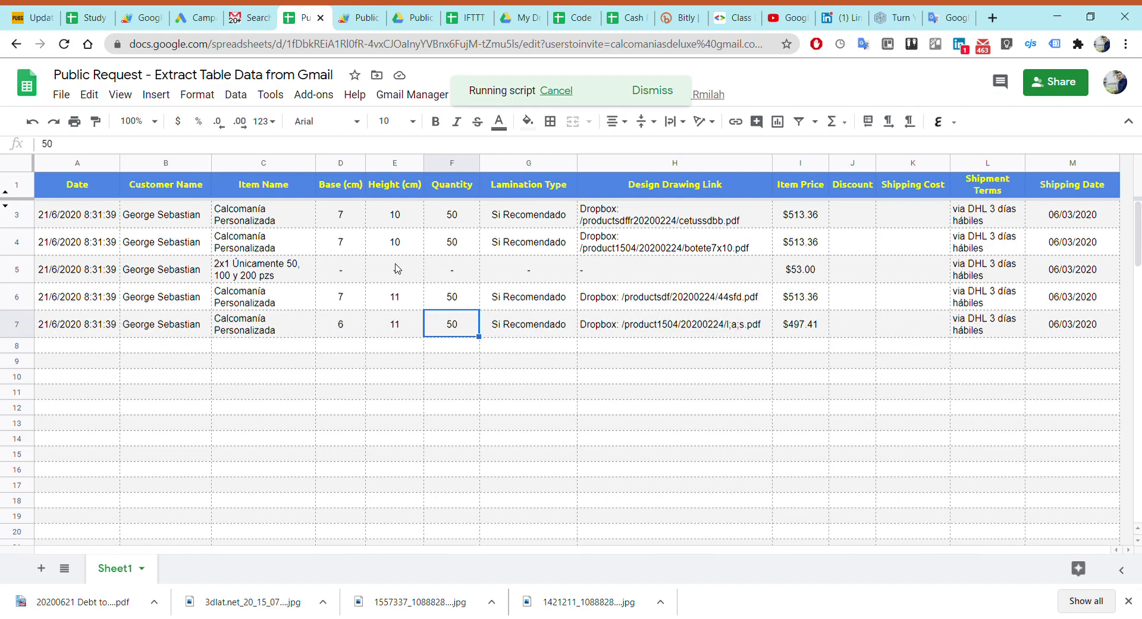
scroll(563, 316, down, 1)
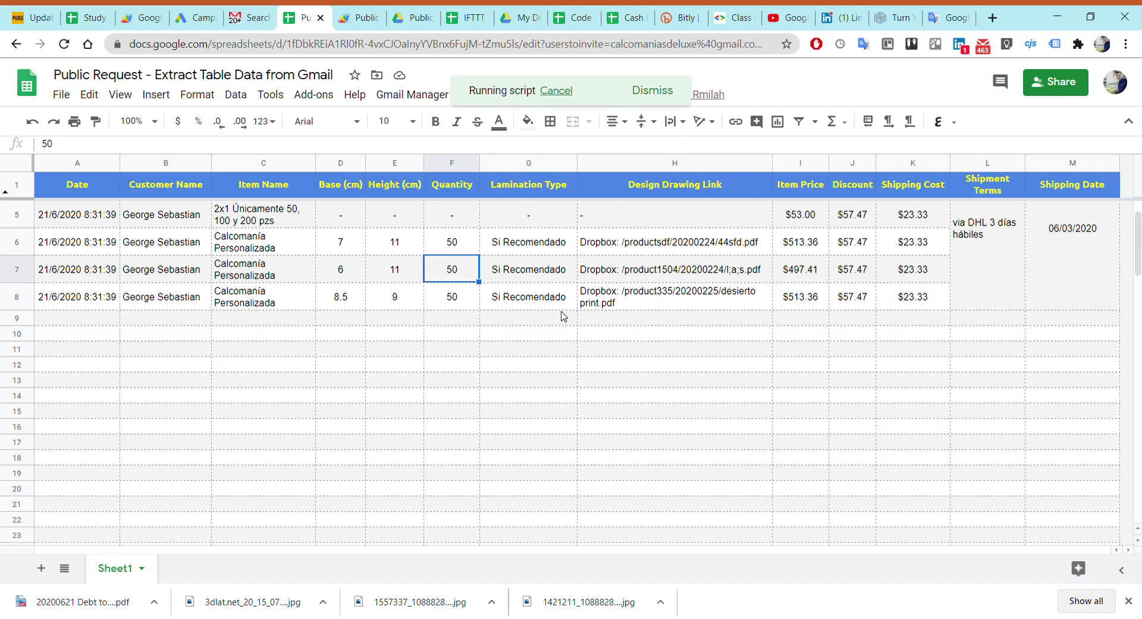
scroll(577, 339, up, 1)
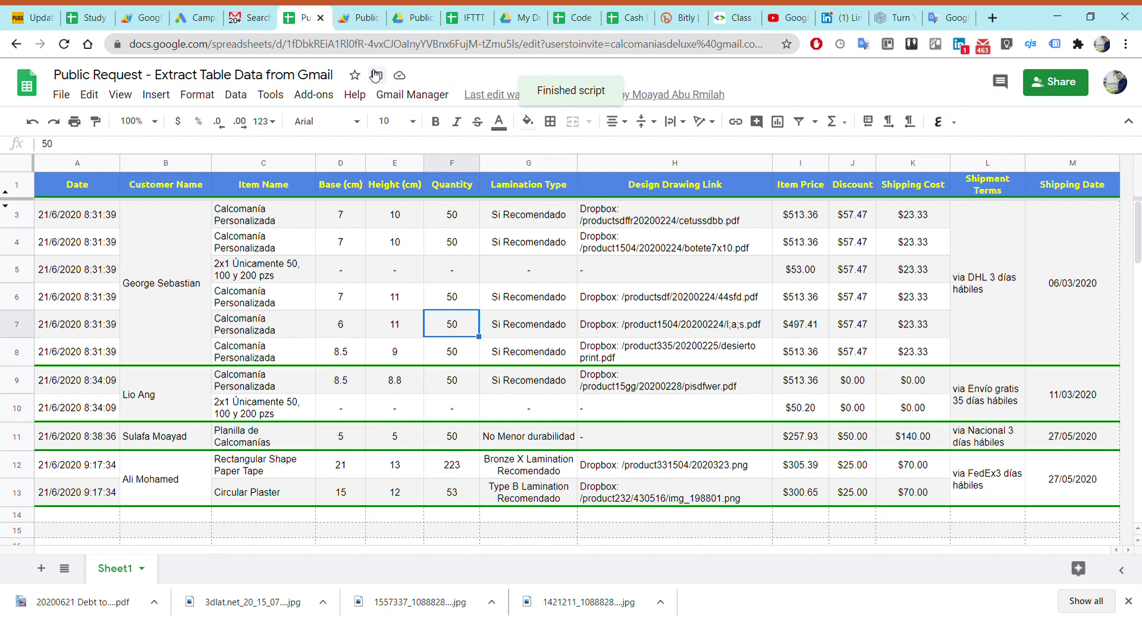
click(360, 17)
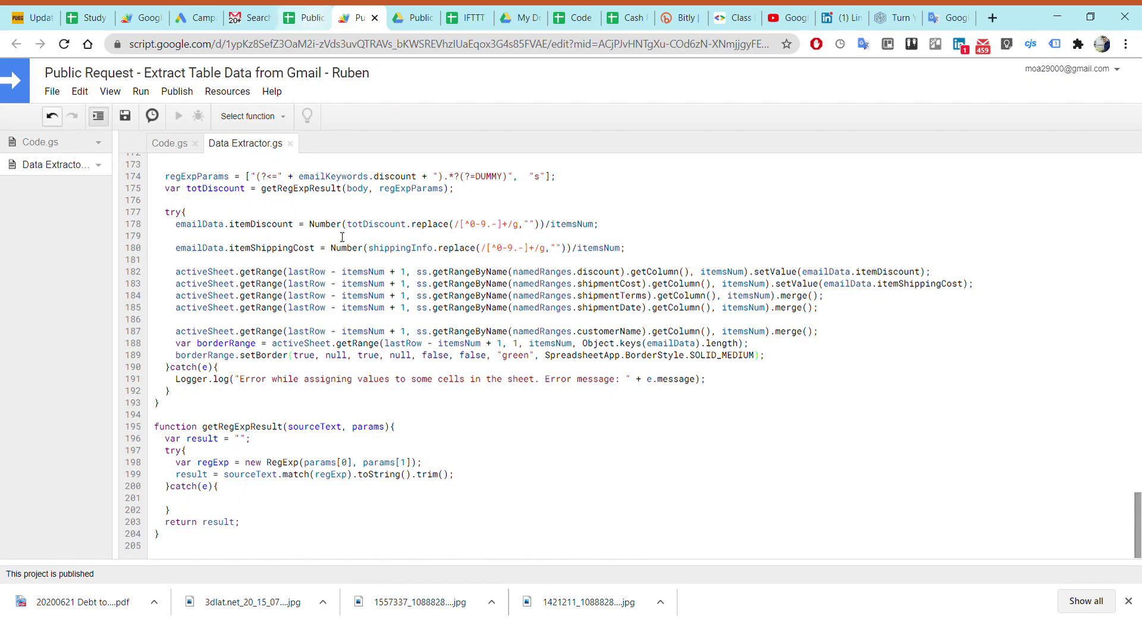
click(306, 18)
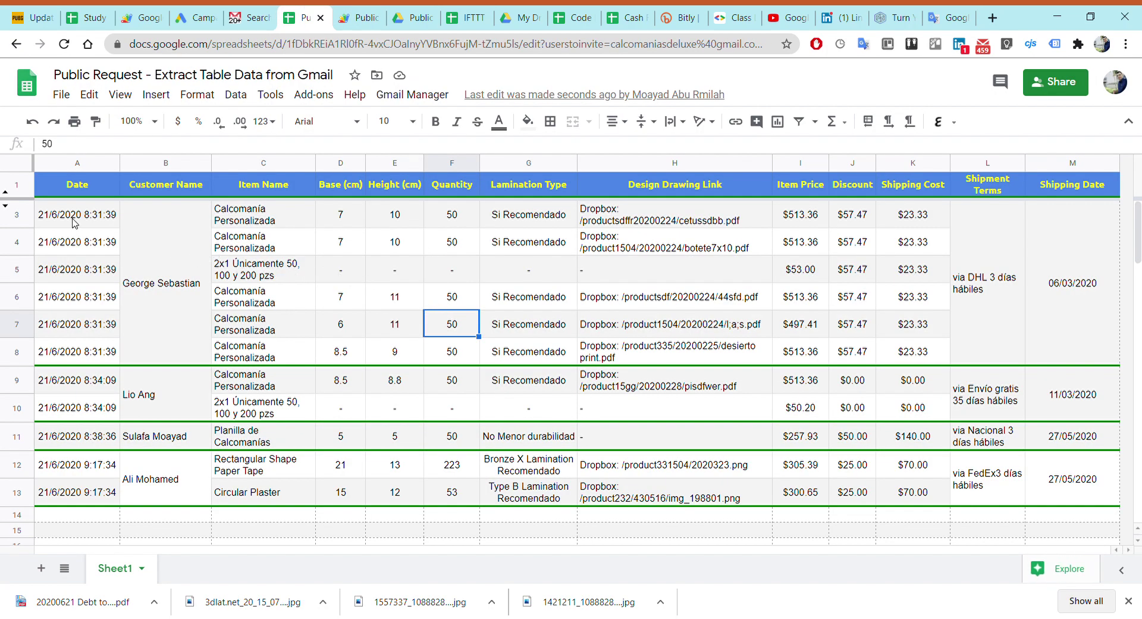
Select A3:J13 to review the imported orders, then return to the Gmail results
mouse_move(75, 217)
mouse_down()
mouse_move(874, 463)
mouse_move(1069, 482)
mouse_up()
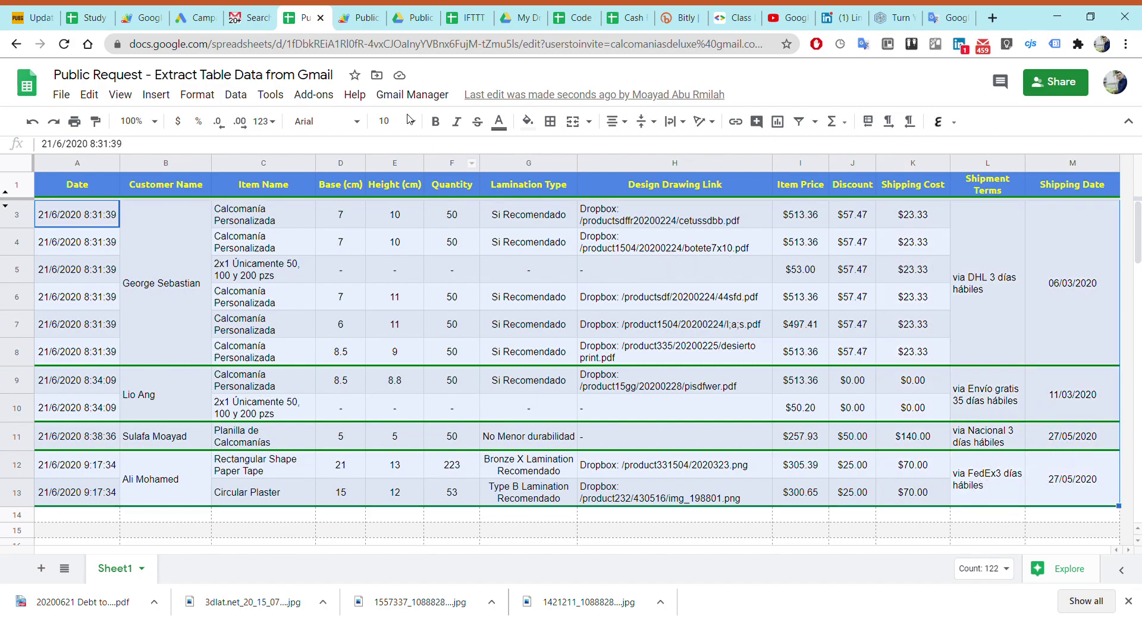
click(253, 15)
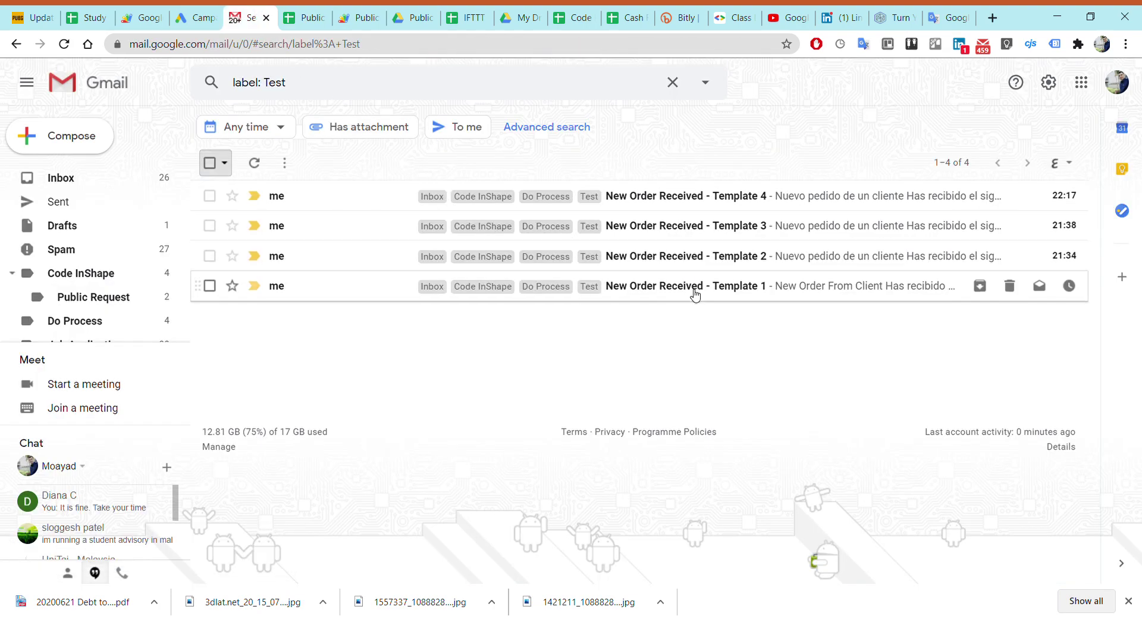
Reopen the Template 1 order email (#2344) and review its lamination, product table and totals
click(765, 291)
scroll(530, 288, down, 5)
scroll(529, 256, down, 4)
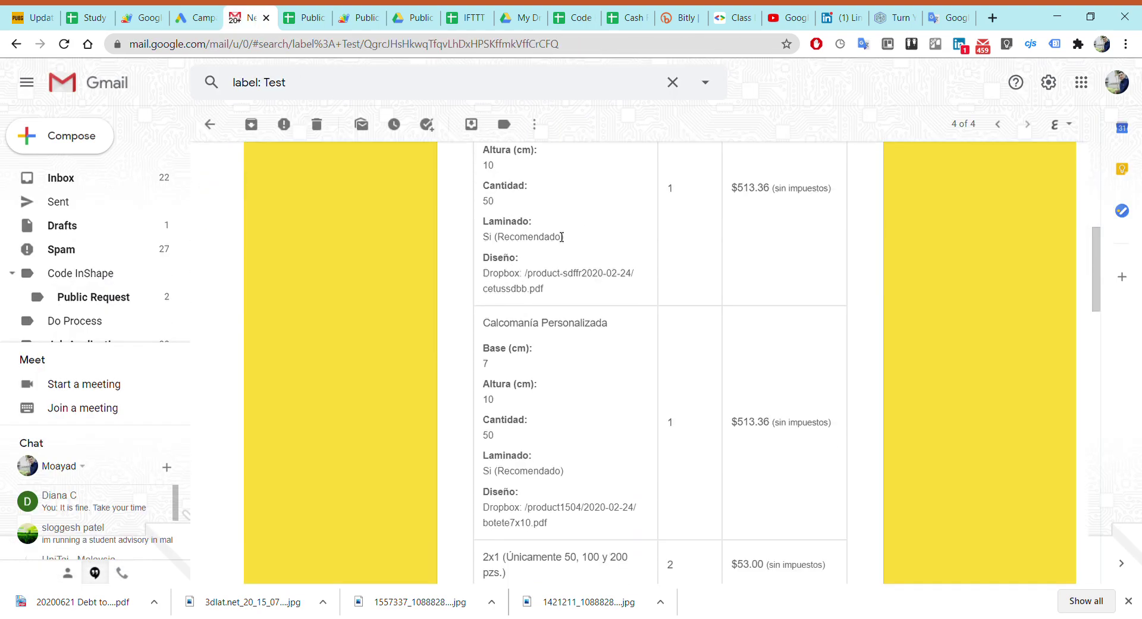
drag(561, 237, 515, 237)
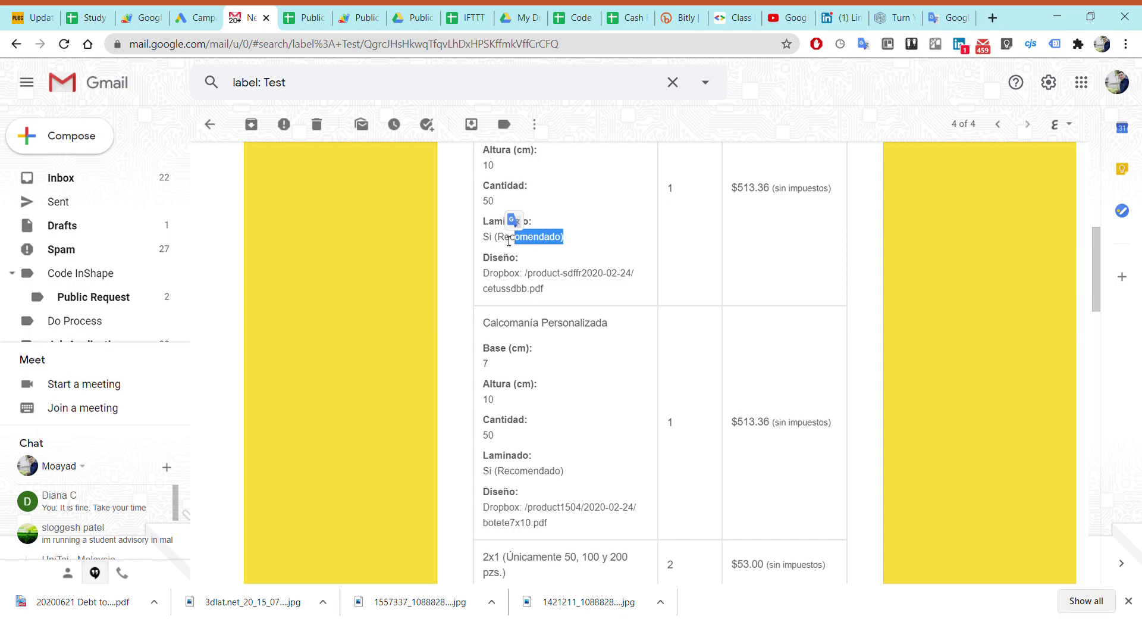
click(528, 213)
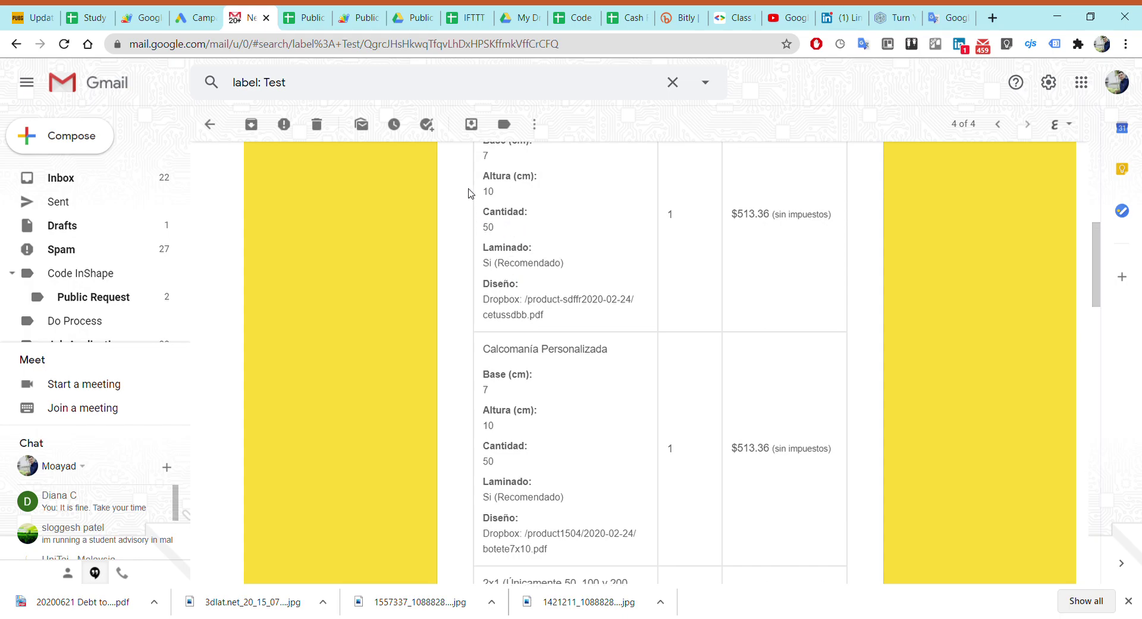
scroll(470, 191, up, 2)
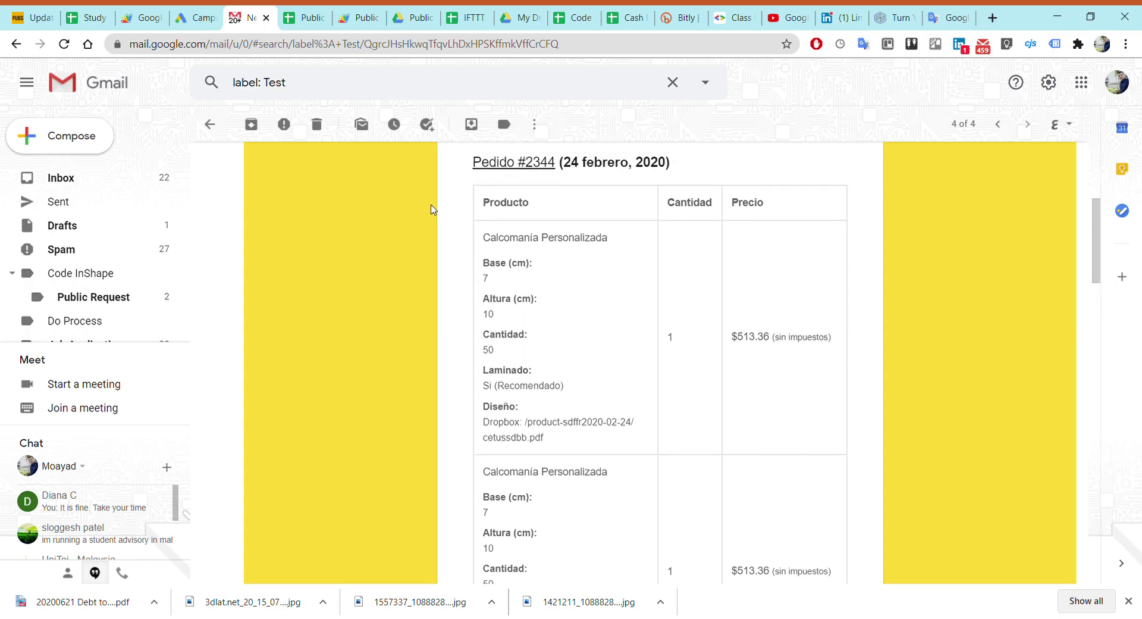
scroll(434, 220, up, 3)
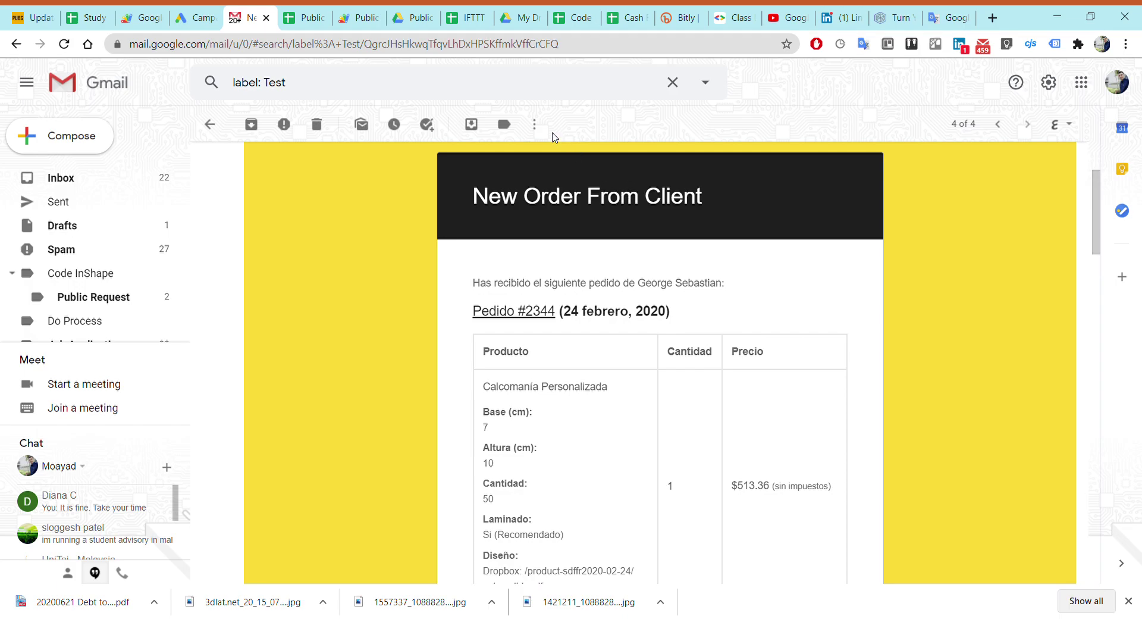
scroll(436, 208, down, 3)
scroll(433, 206, down, 4)
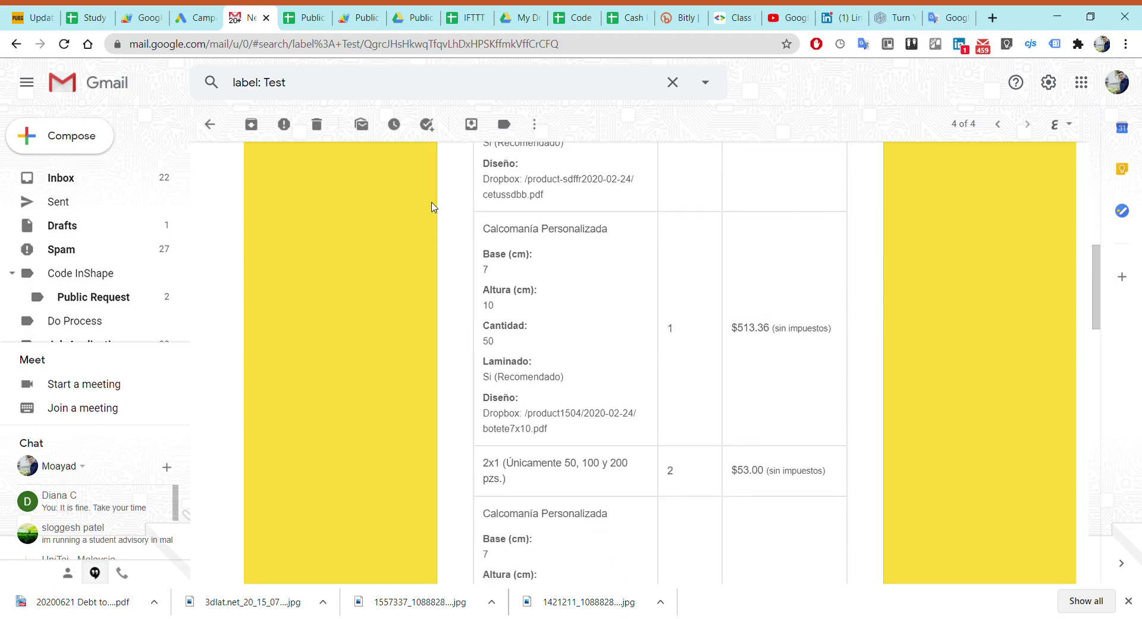
scroll(433, 207, down, 5)
scroll(433, 206, down, 5)
scroll(443, 220, down, 1)
scroll(470, 244, down, 2)
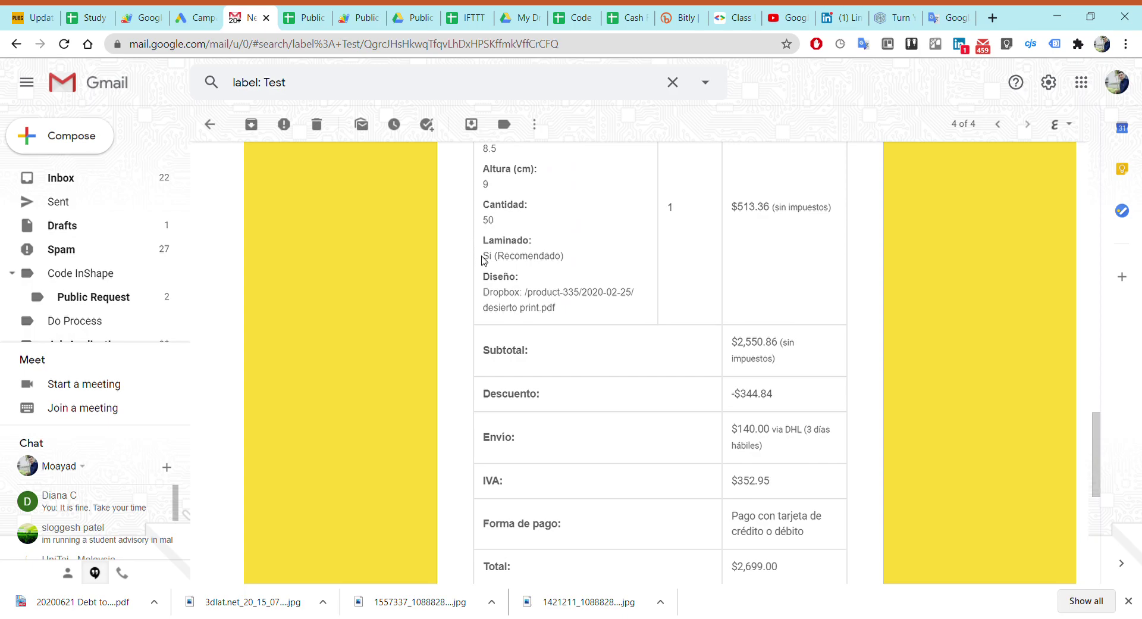
scroll(484, 261, down, 2)
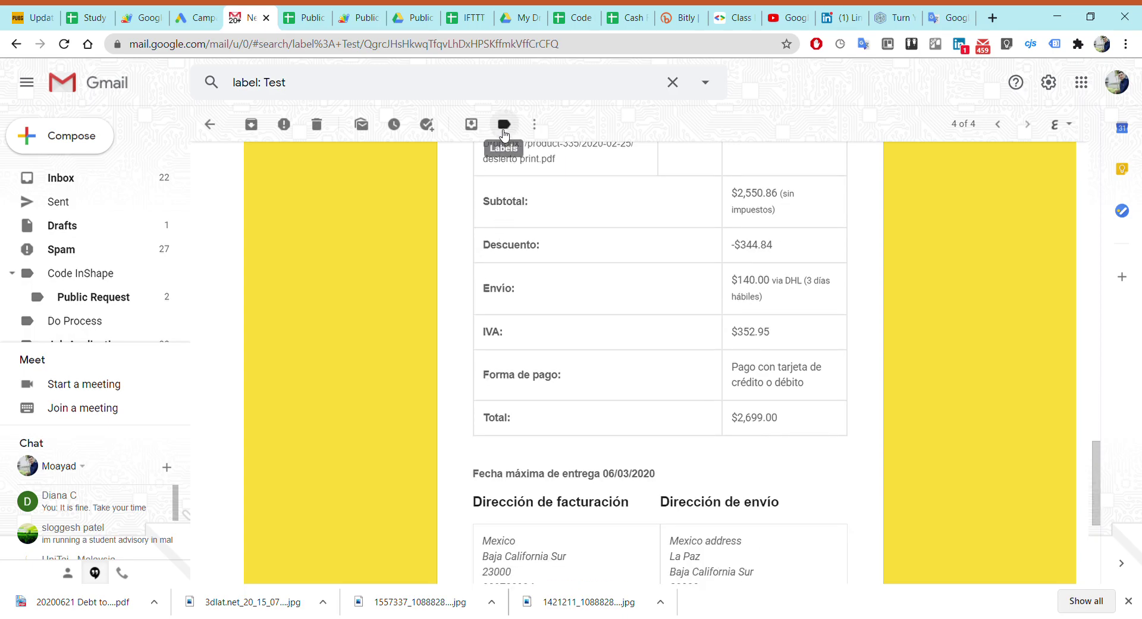
Compare the height value in cell E3 against the email, ending on the spreadsheet
click(318, 16)
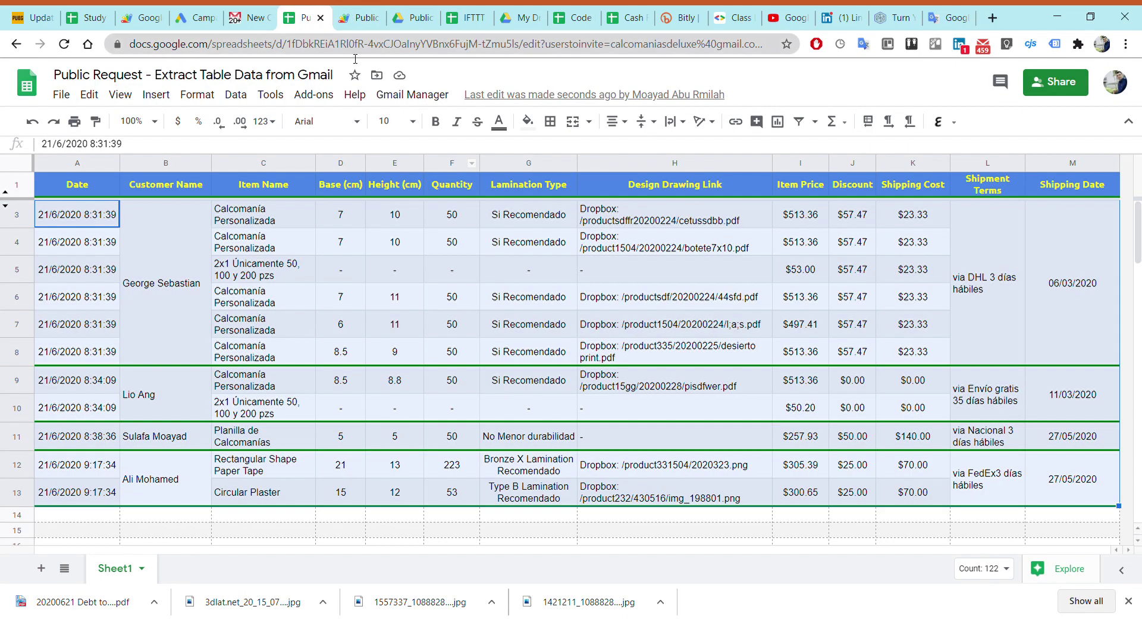
click(406, 213)
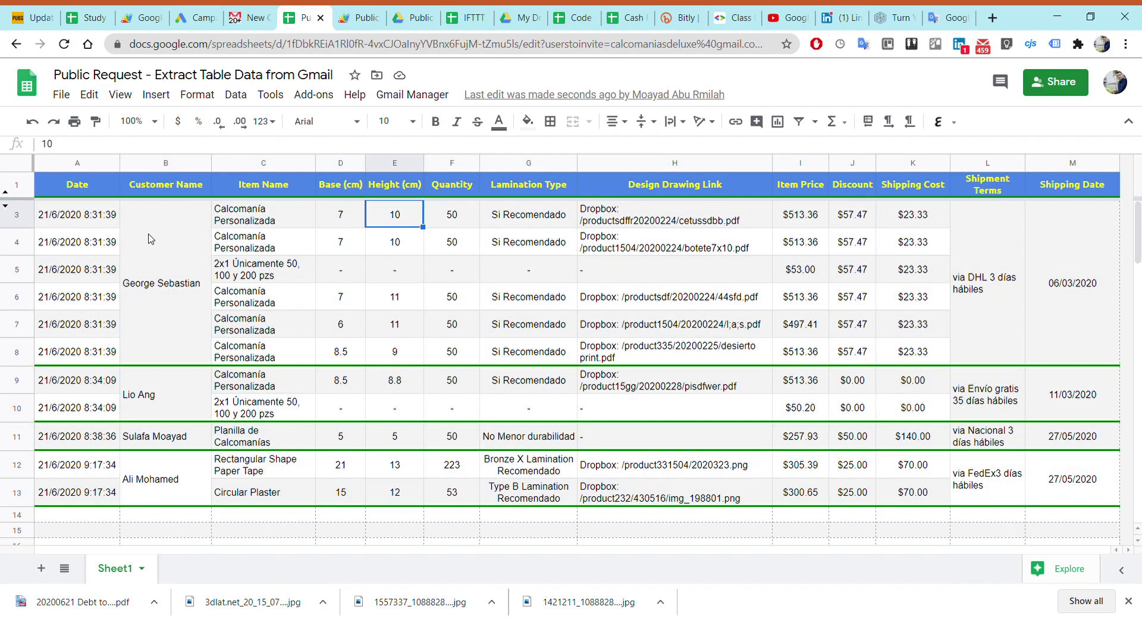
click(252, 16)
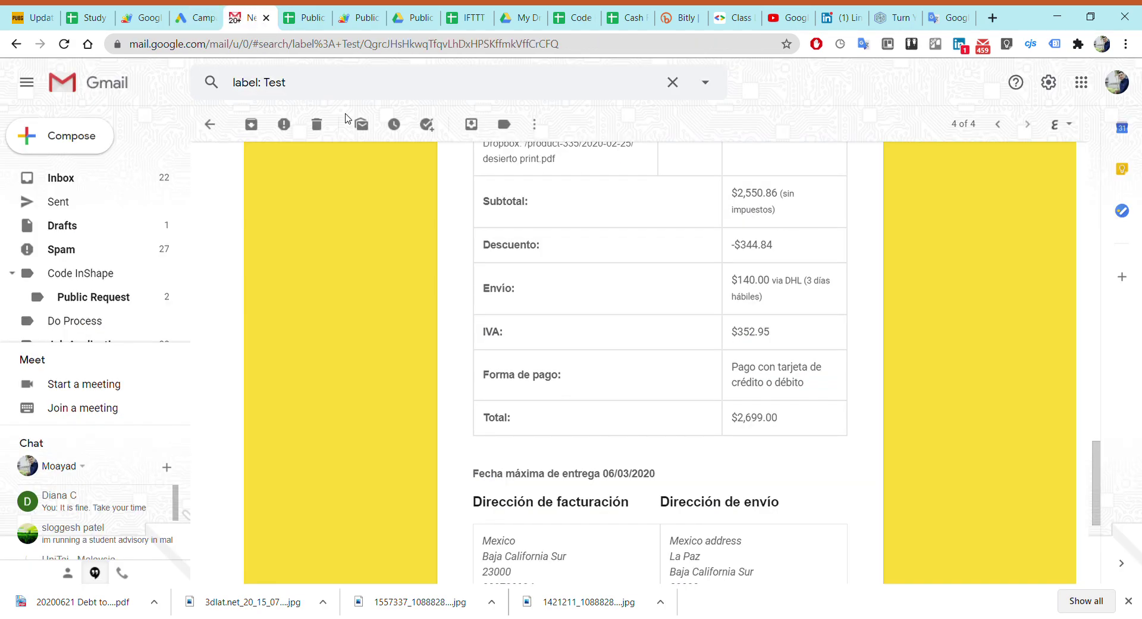
click(307, 18)
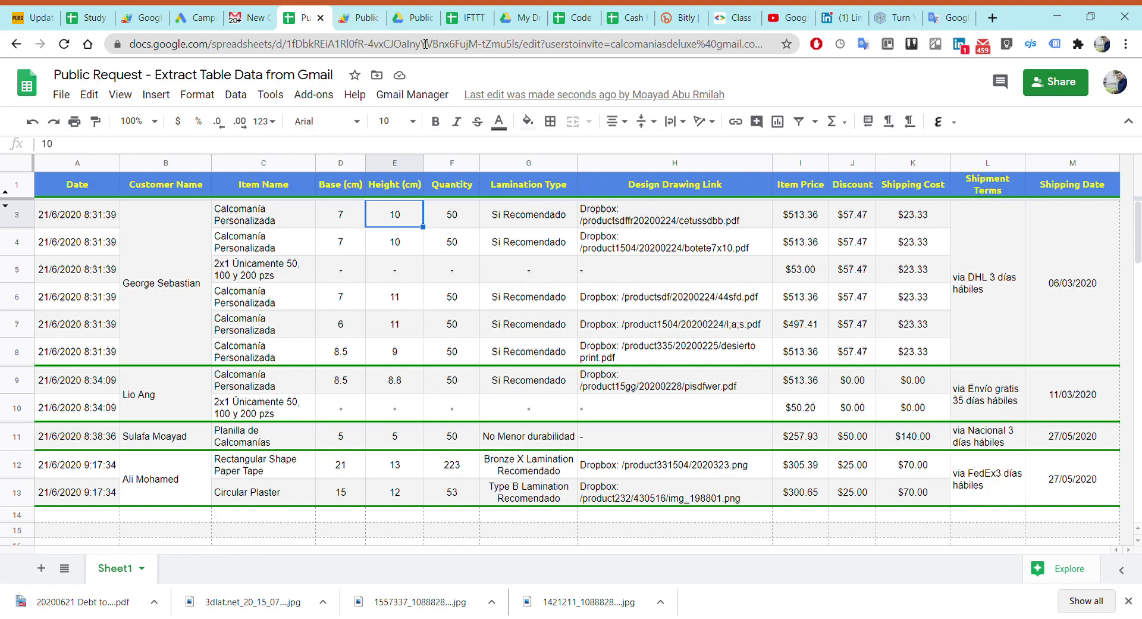